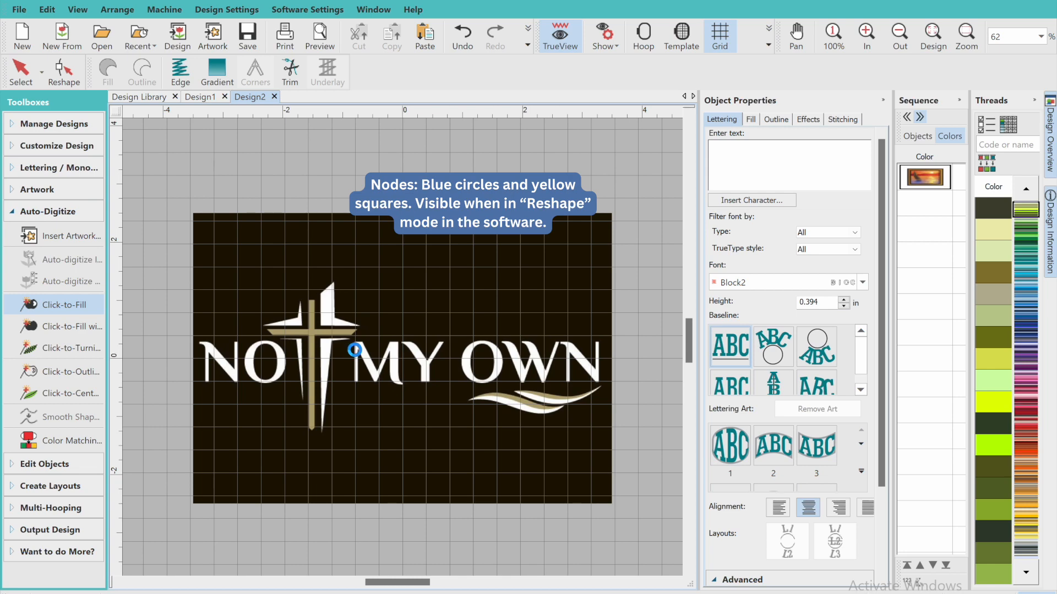
Prepare the custom.png artwork for embroidery with its colors reduced to 3
{"action": "left_click", "coordinate": [354, 349]}
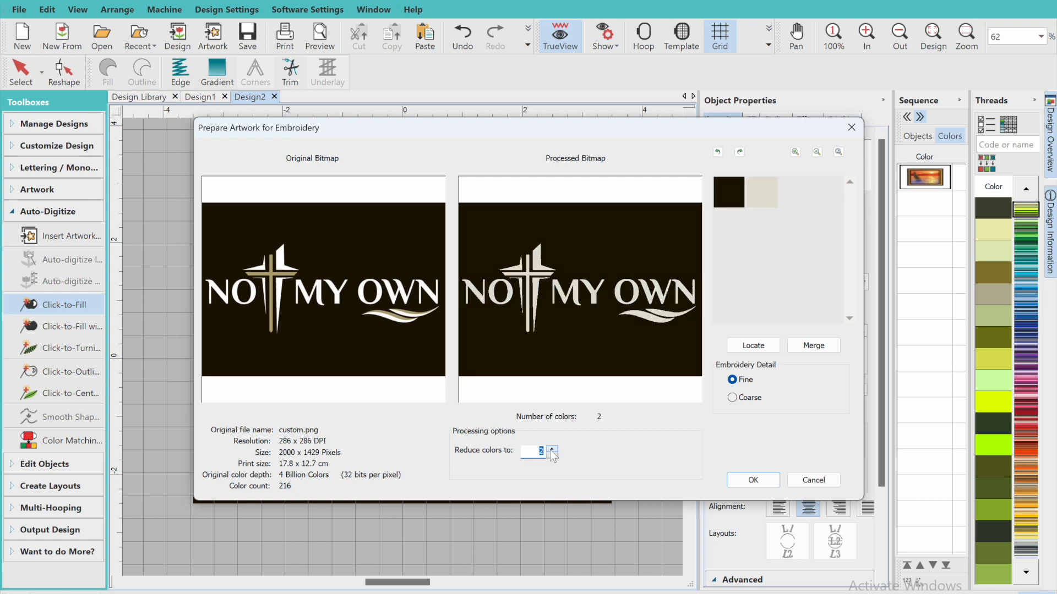
{"action": "scroll", "coordinate": [520, 340], "scroll_direction": "up", "scroll_amount": 3}
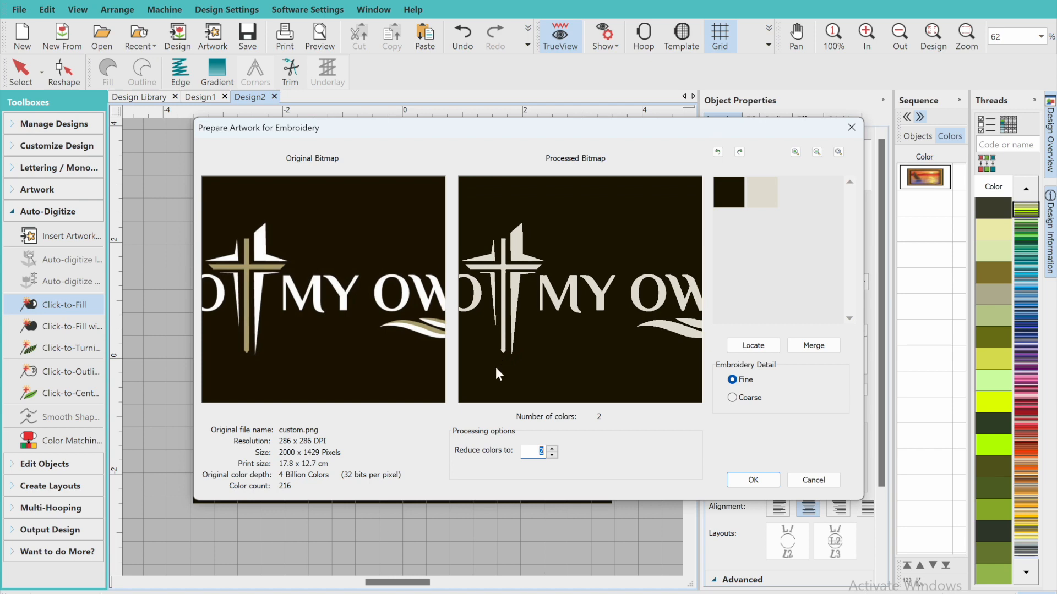
{"action": "left_click", "coordinate": [551, 448]}
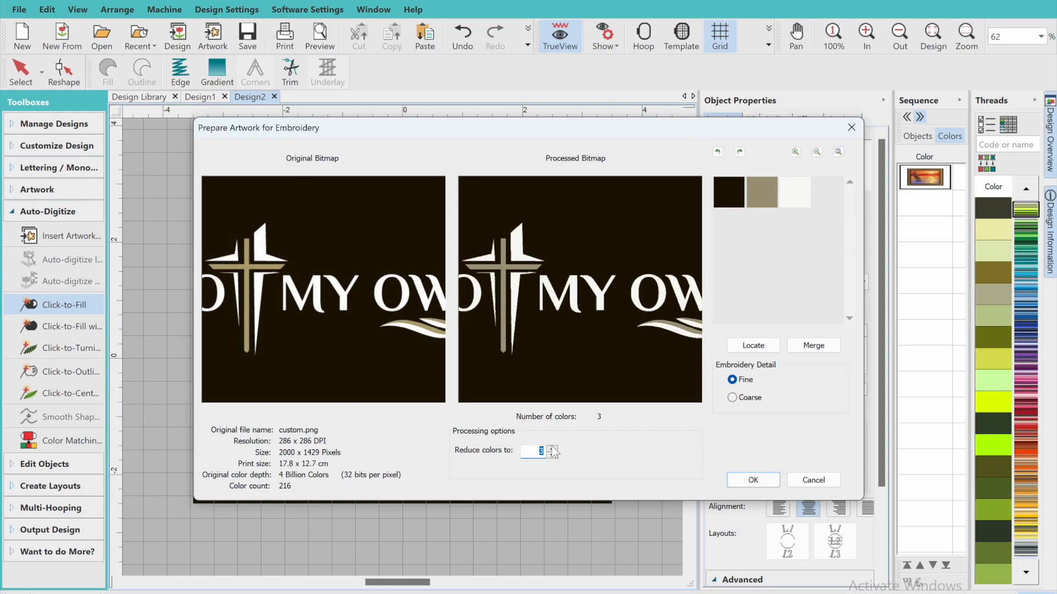
{"action": "left_click", "coordinate": [761, 477]}
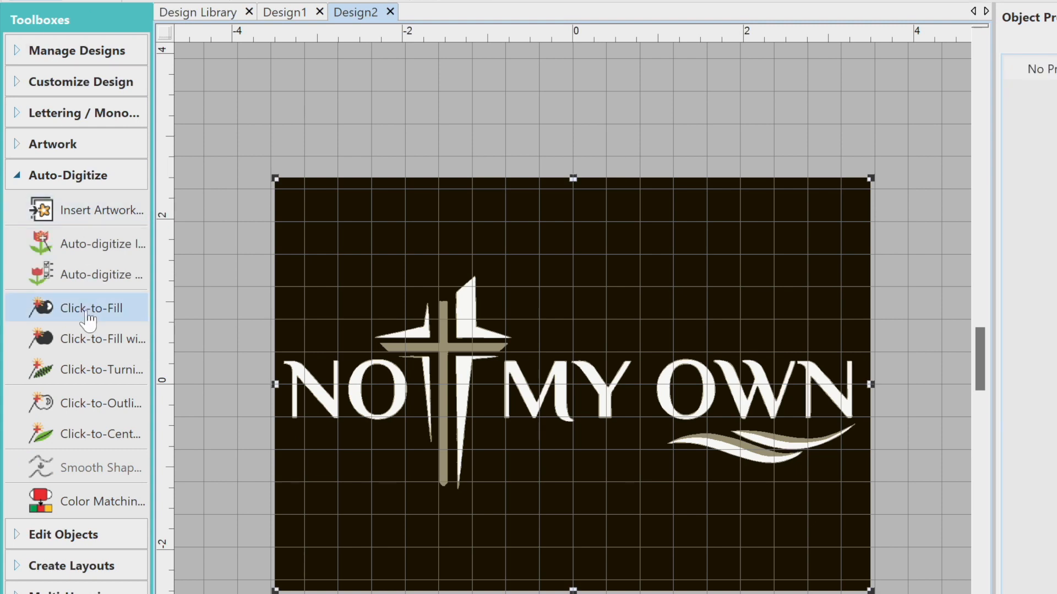
Auto-digitize the artwork with the white and tan colors as fills and the black background color set to Omit
{"action": "left_click", "coordinate": [91, 274]}
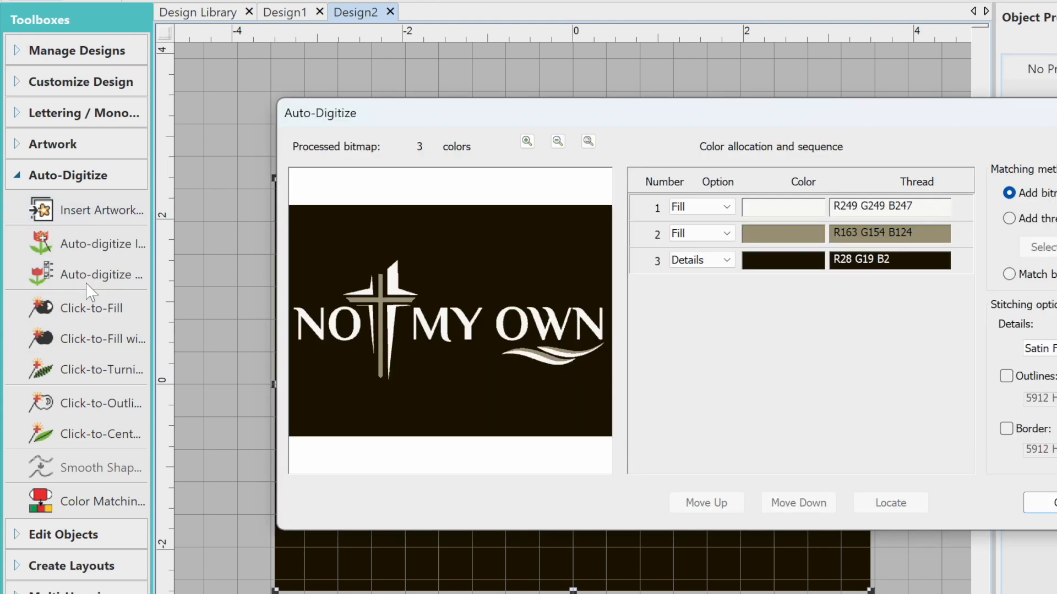
{"action": "left_click", "coordinate": [683, 260]}
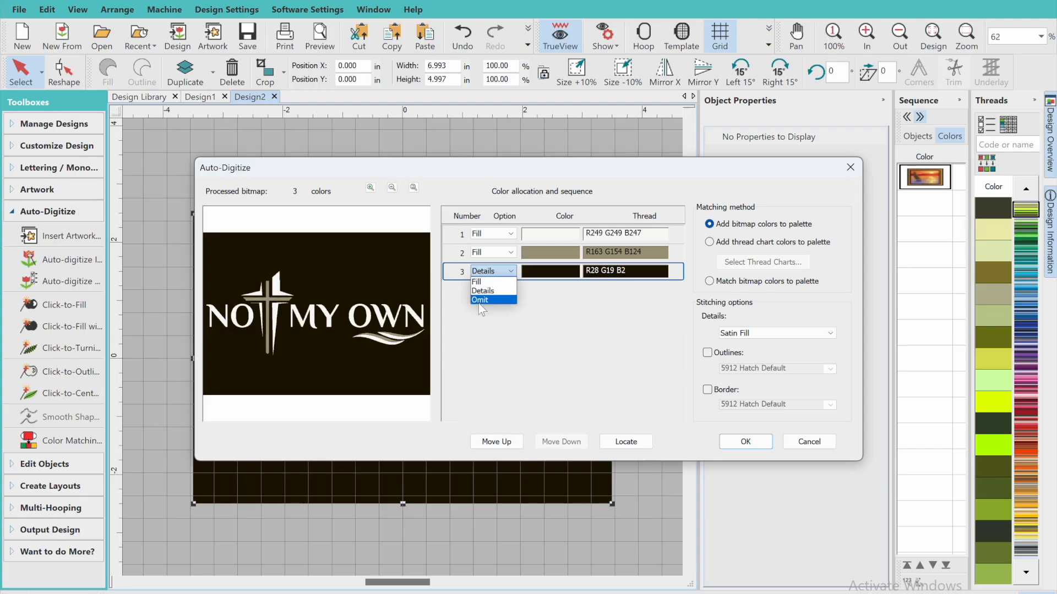
{"action": "left_click", "coordinate": [479, 300]}
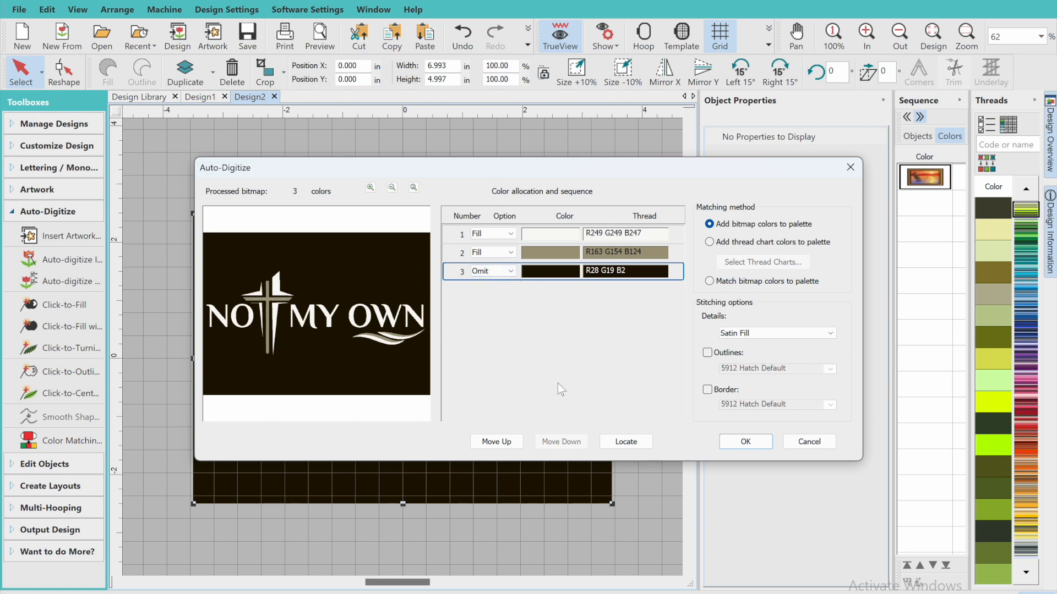
{"action": "left_click", "coordinate": [724, 440]}
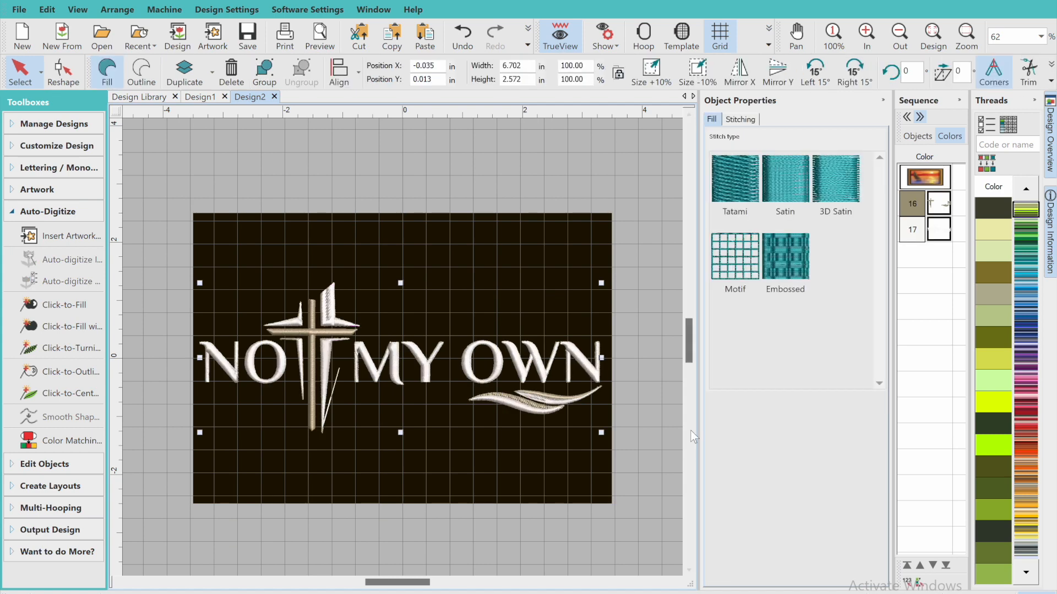
Examine the digitized stitching of the cross, the lettering and the swooshes below OWN up close
{"action": "left_click", "coordinate": [557, 221]}
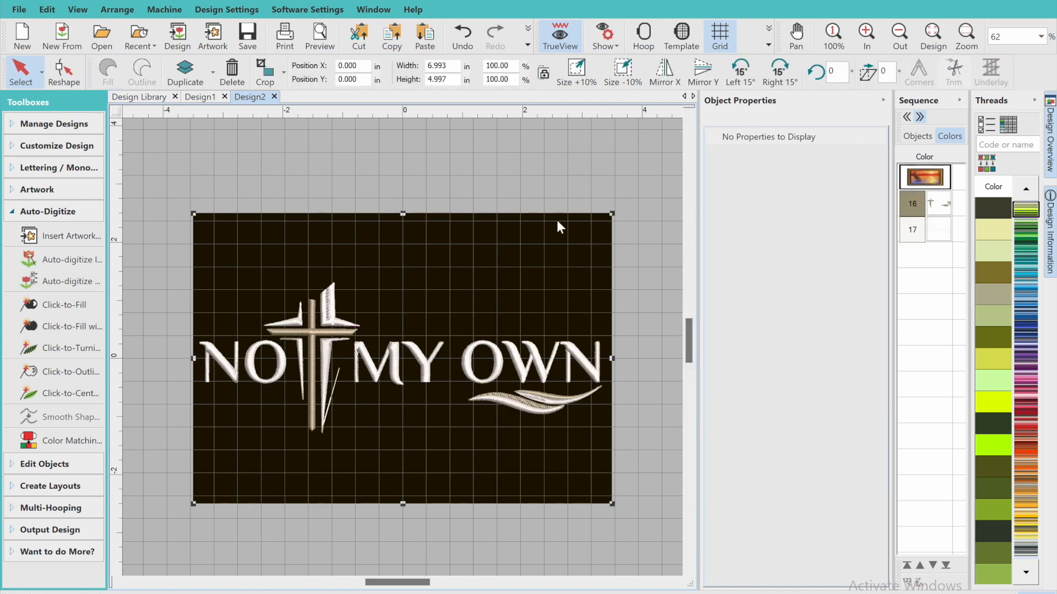
{"action": "left_click", "coordinate": [857, 48]}
{"action": "left_click", "coordinate": [857, 49]}
{"action": "left_click", "coordinate": [857, 48]}
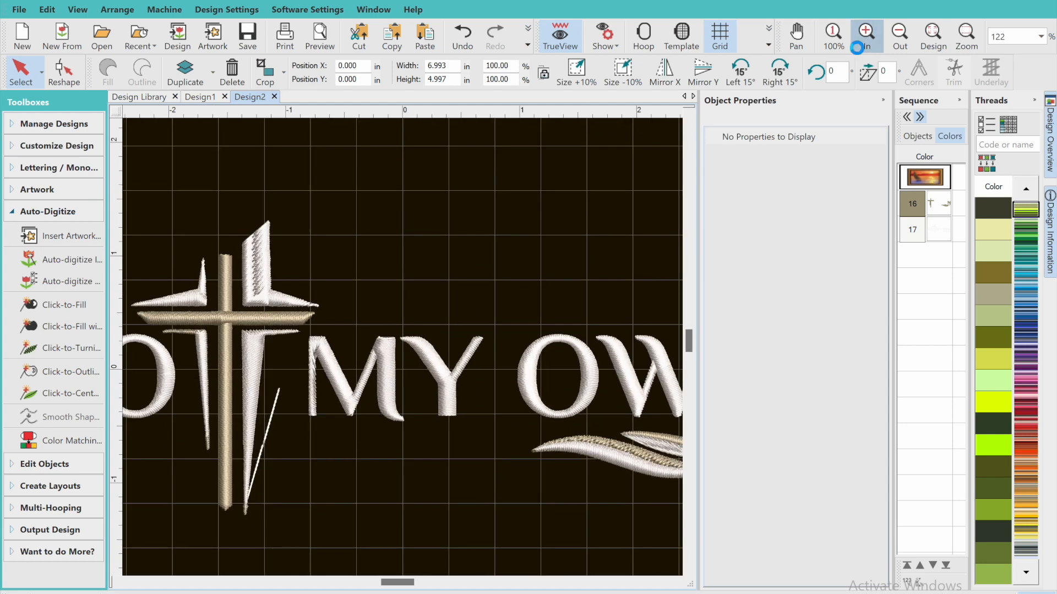
{"action": "left_click", "coordinate": [857, 48]}
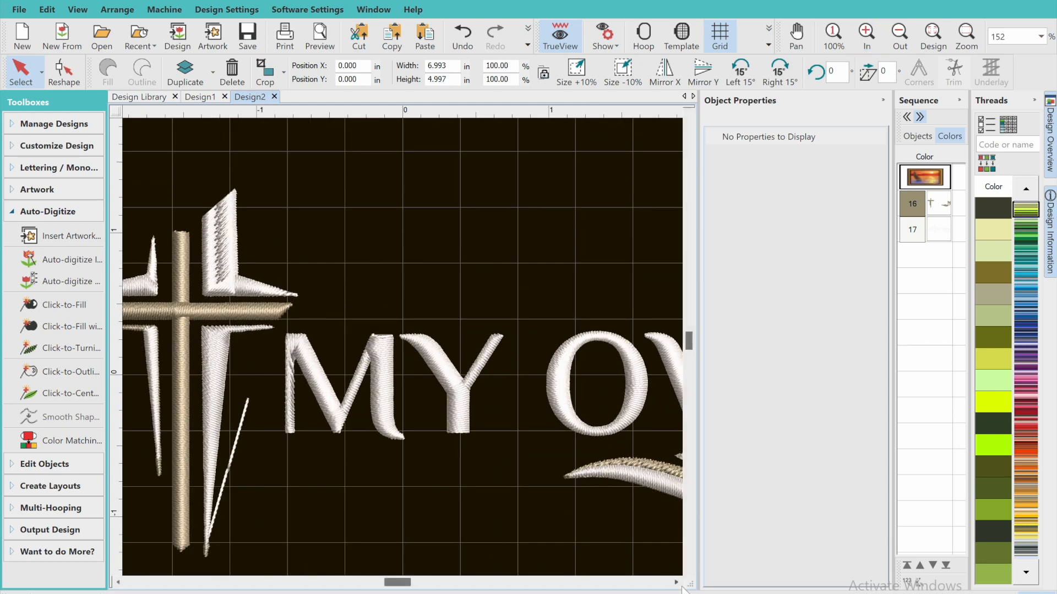
{"action": "scroll", "coordinate": [680, 583], "scroll_direction": "right", "scroll_amount": 5}
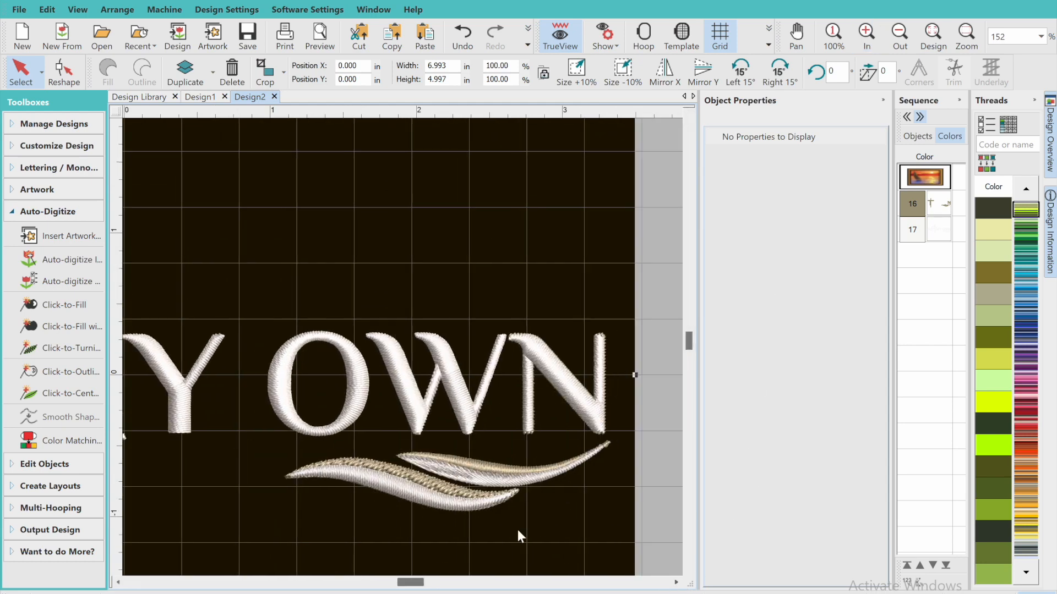
{"action": "left_click", "coordinate": [480, 504]}
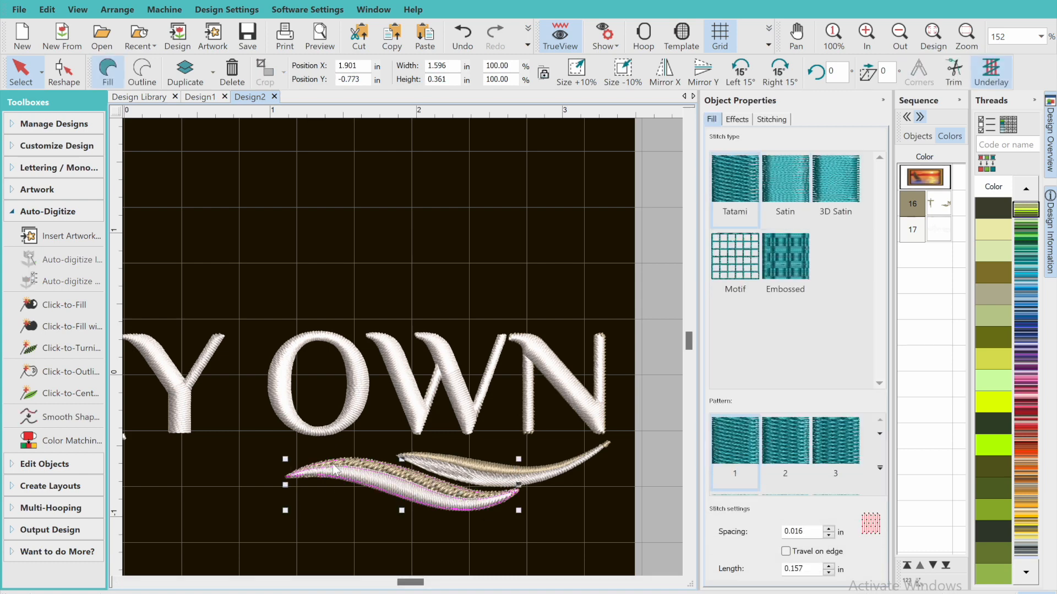
{"action": "left_click", "coordinate": [241, 476]}
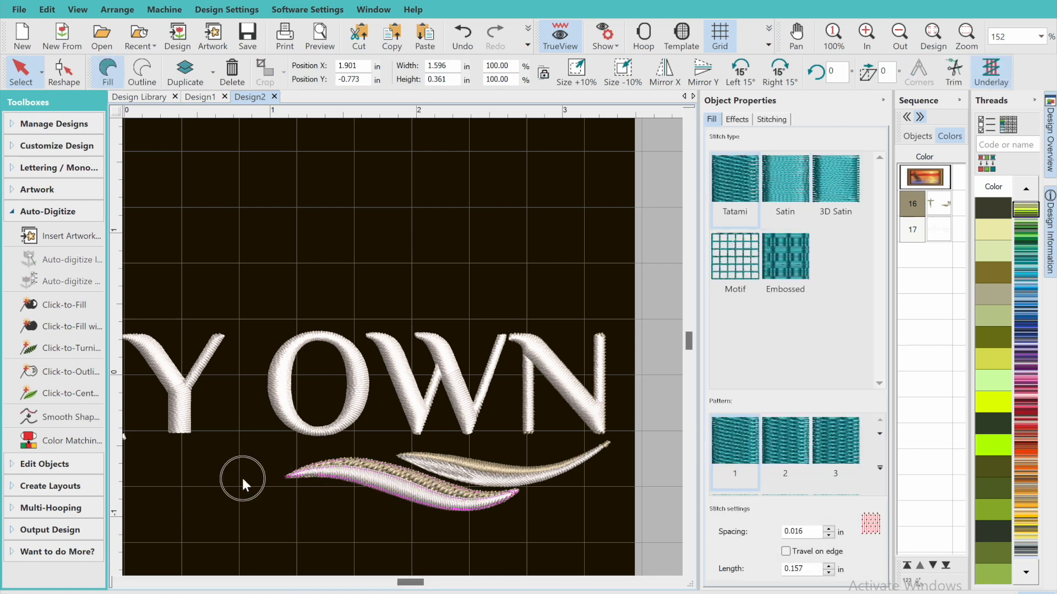
Delete all stitch objects of the tan color 16 from the design
{"action": "left_click", "coordinate": [362, 460]}
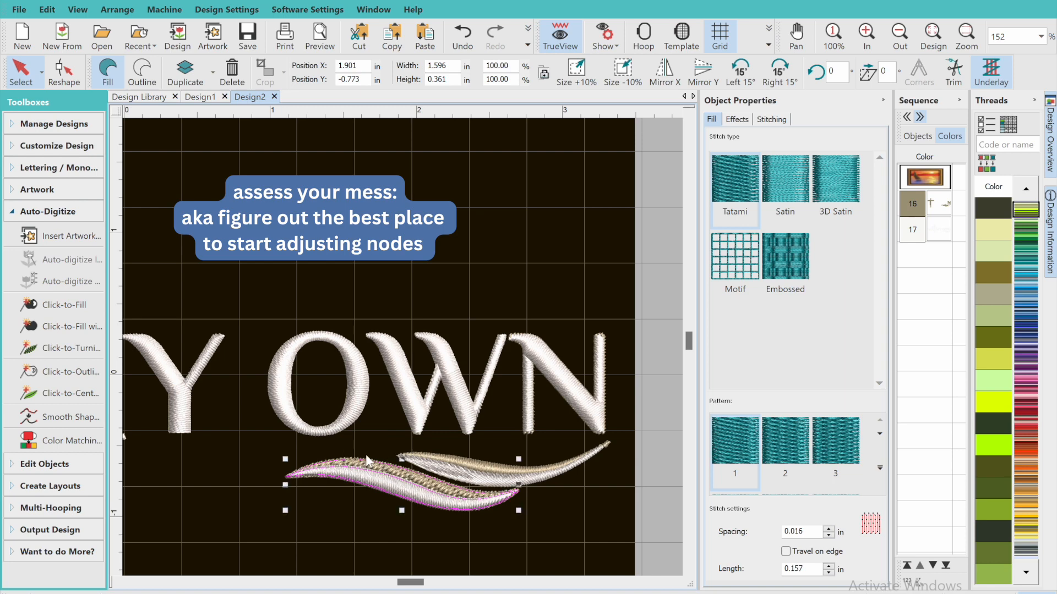
{"action": "left_click", "coordinate": [951, 205]}
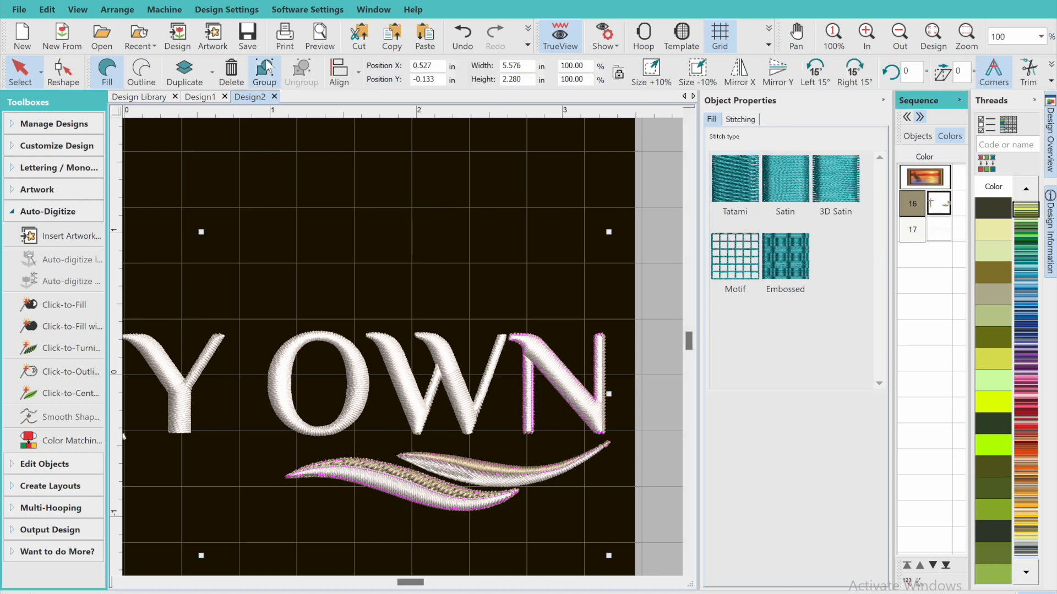
{"action": "left_click", "coordinate": [233, 80]}
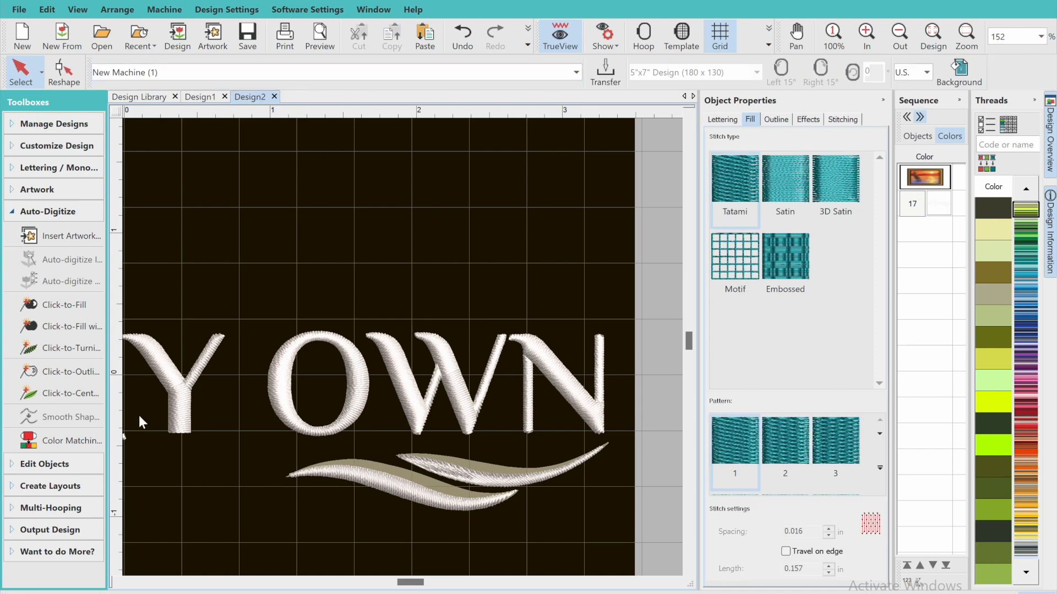
Reshape the white spike beside the cross's upright by moving its bottom tip nodes down to lengthen the point
{"action": "left_click", "coordinate": [118, 583]}
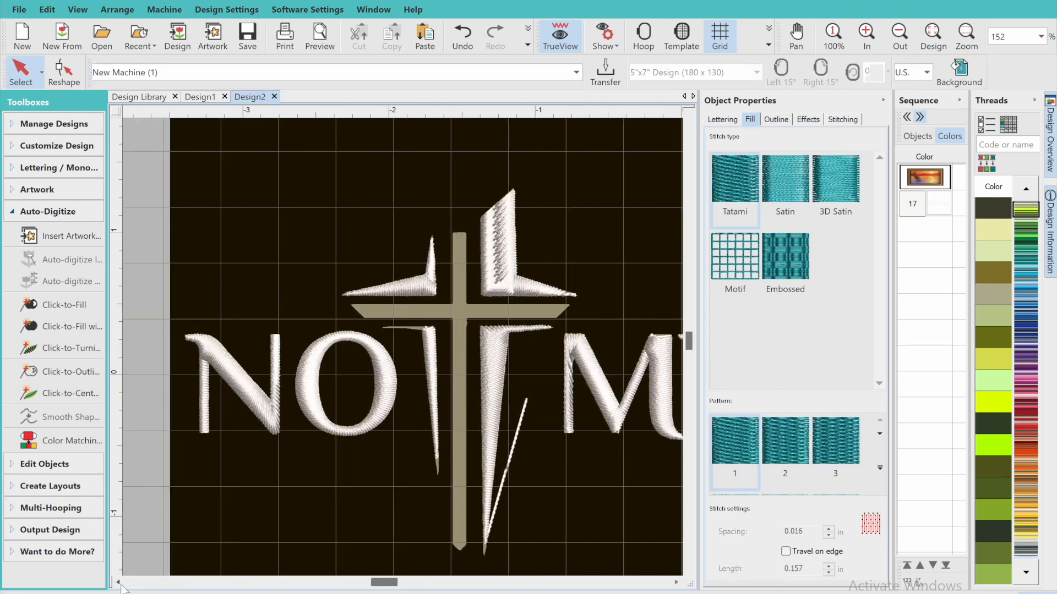
{"action": "left_click", "coordinate": [501, 483]}
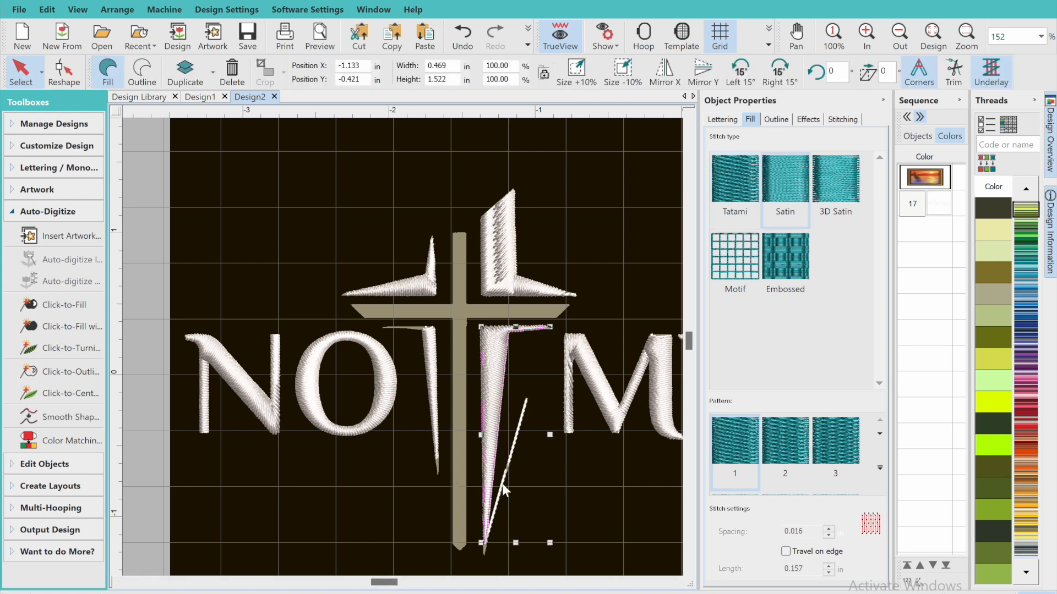
{"action": "left_click", "coordinate": [62, 83]}
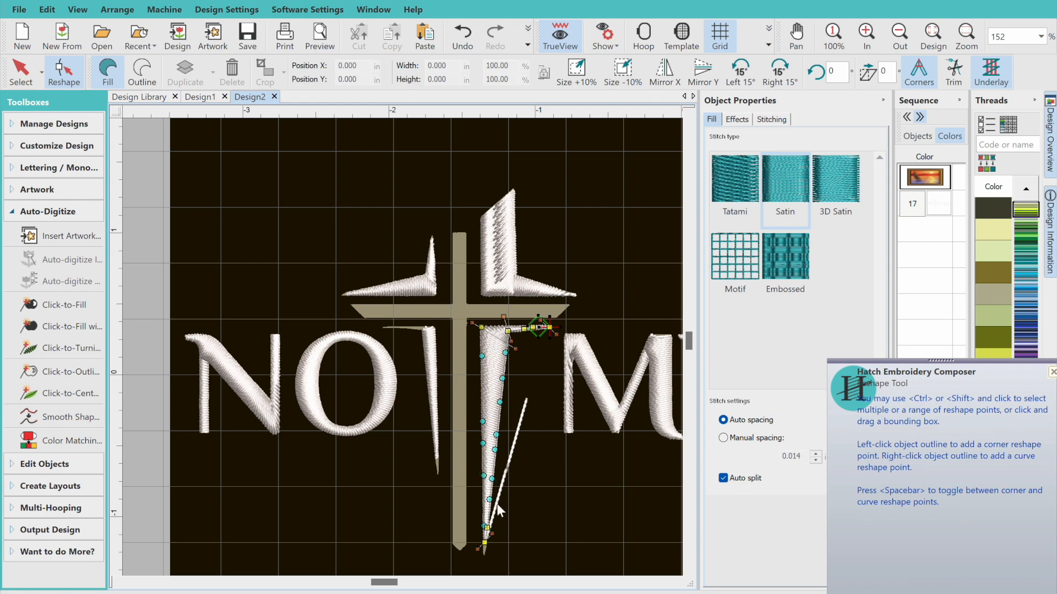
{"action": "scroll", "coordinate": [638, 549], "scroll_direction": "down", "scroll_amount": 2}
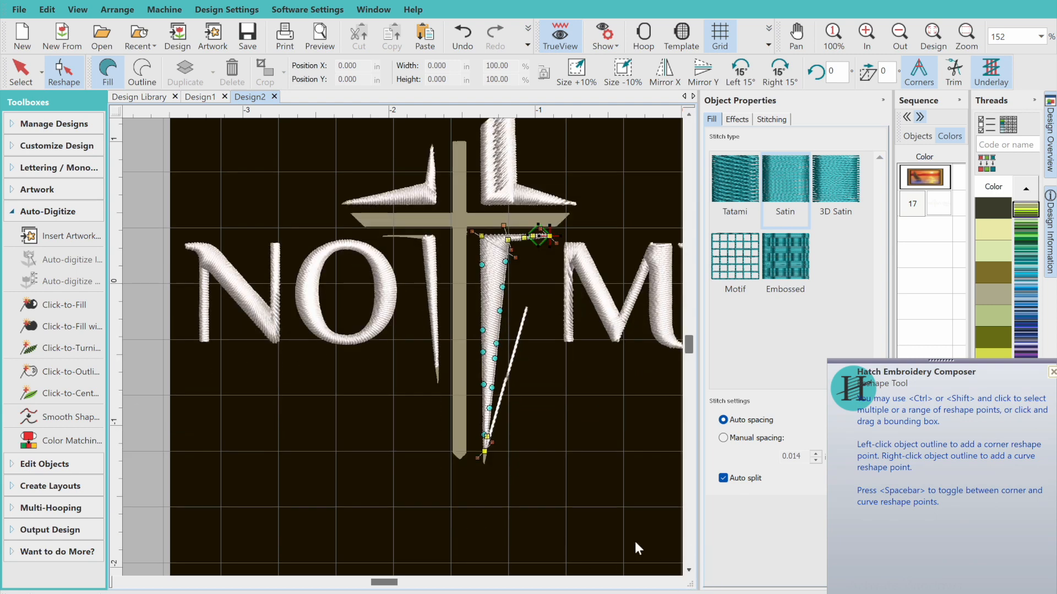
{"action": "mouse_move", "coordinate": [486, 454]}
{"action": "left_mouse_down"}
{"action": "mouse_move", "coordinate": [475, 473]}
{"action": "mouse_move", "coordinate": [493, 468]}
{"action": "left_mouse_up"}
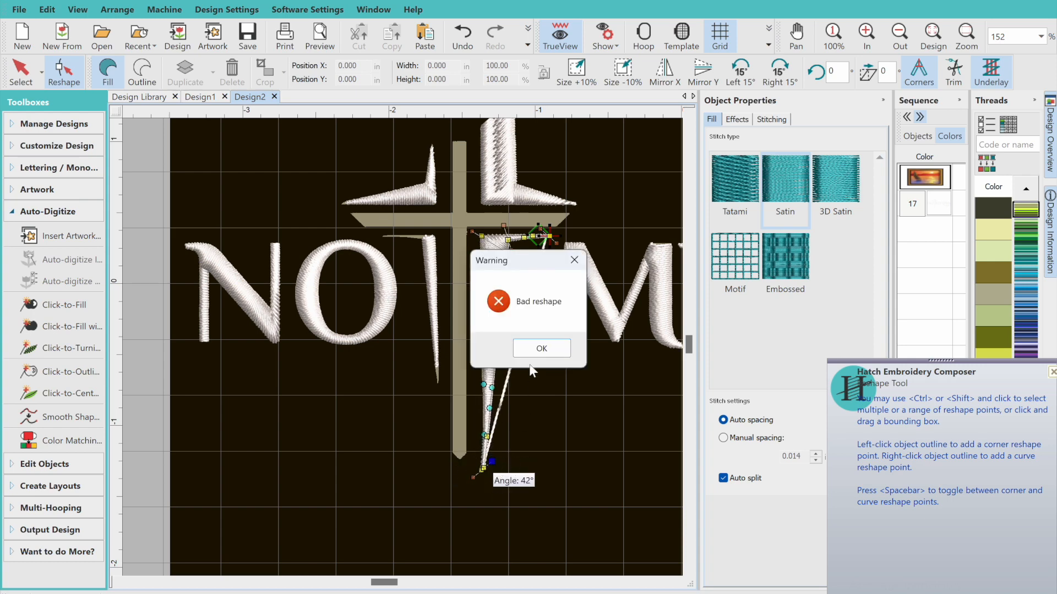
{"action": "left_click", "coordinate": [538, 347]}
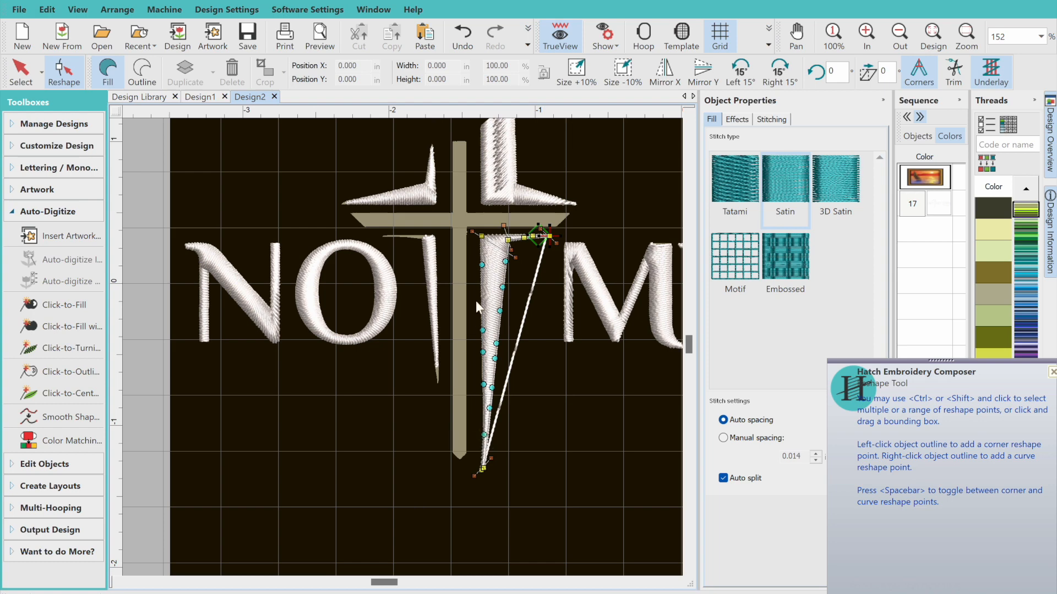
Smooth the spike's outline with a precision of 0.010 in and remove its stitch angles
{"action": "left_click", "coordinate": [54, 417]}
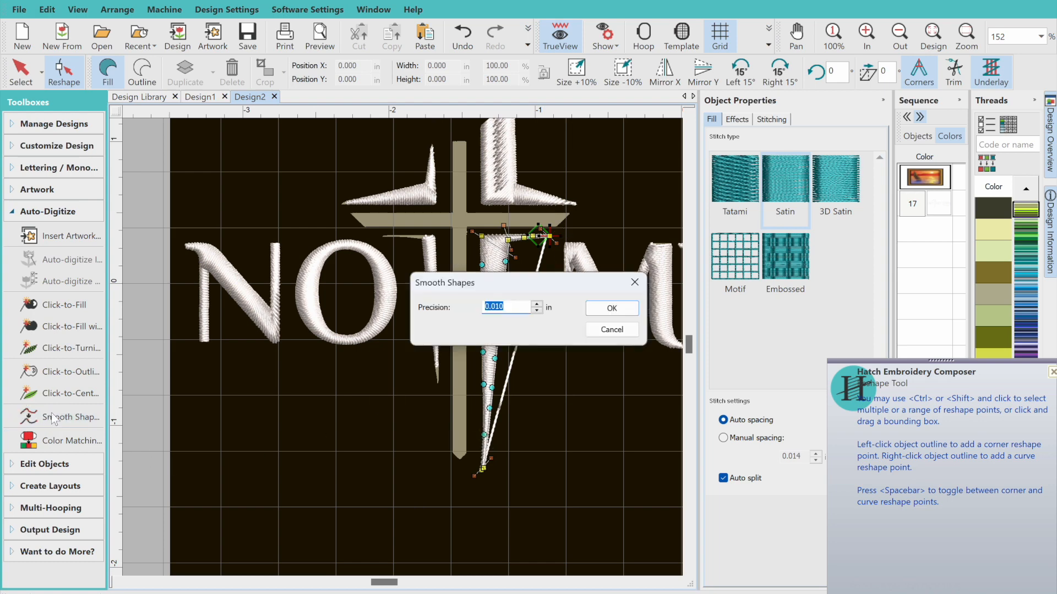
{"action": "left_click", "coordinate": [611, 308]}
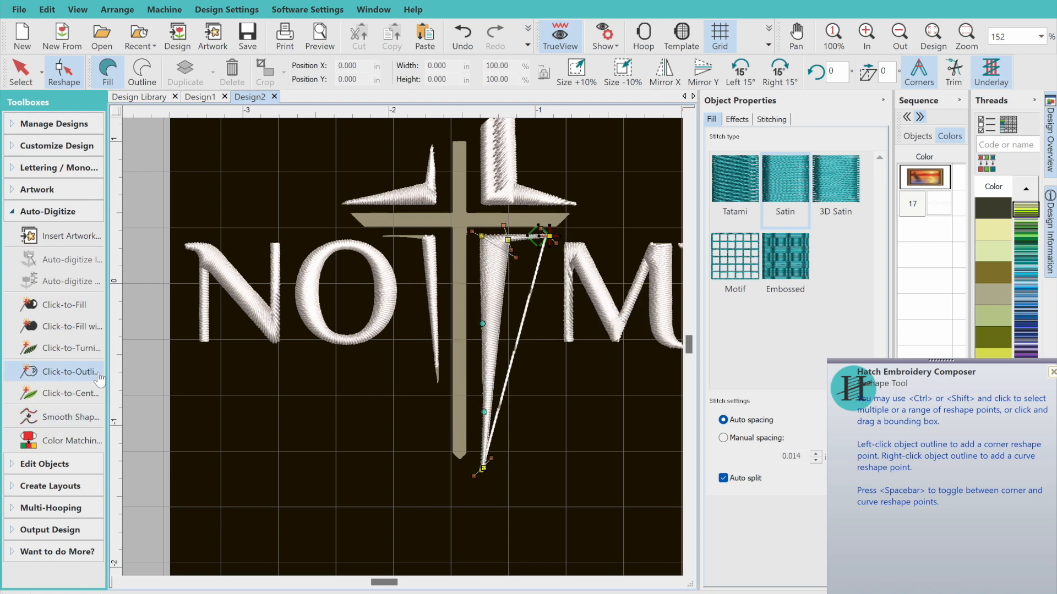
{"action": "left_click", "coordinate": [69, 464]}
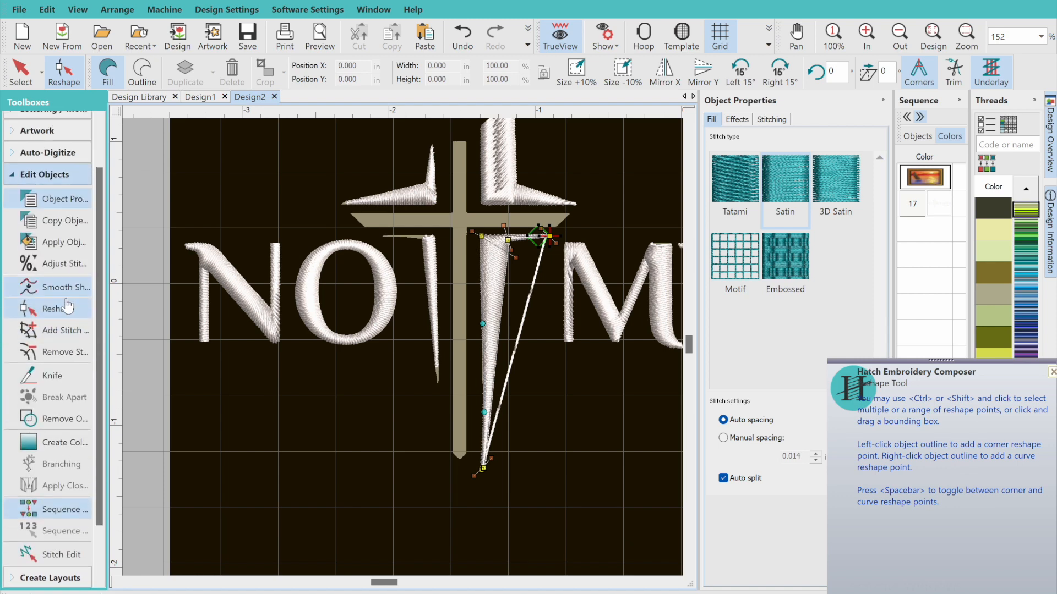
{"action": "left_click", "coordinate": [60, 352]}
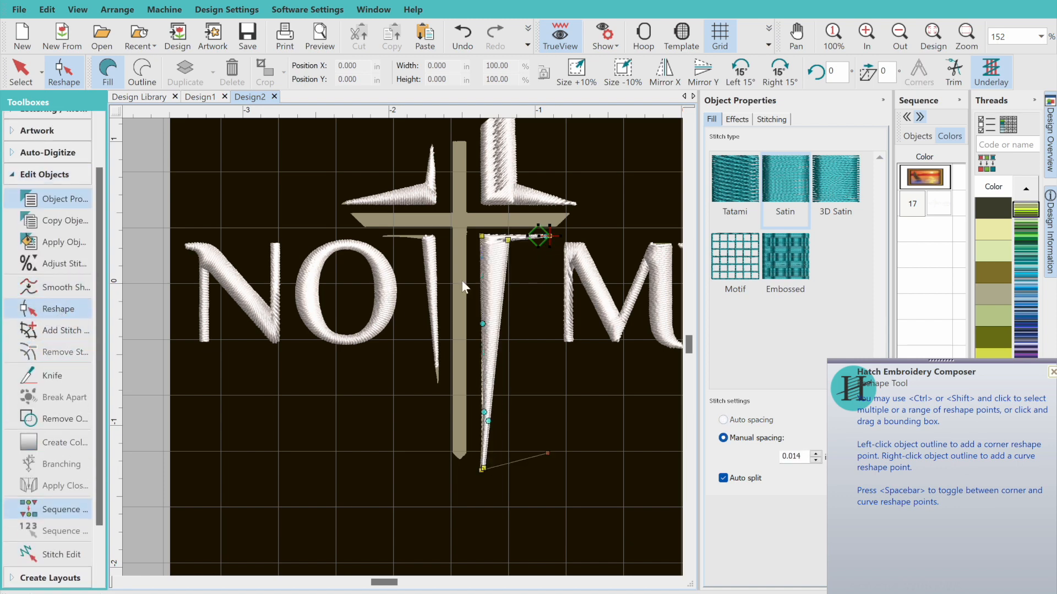
{"action": "left_click", "coordinate": [931, 43]}
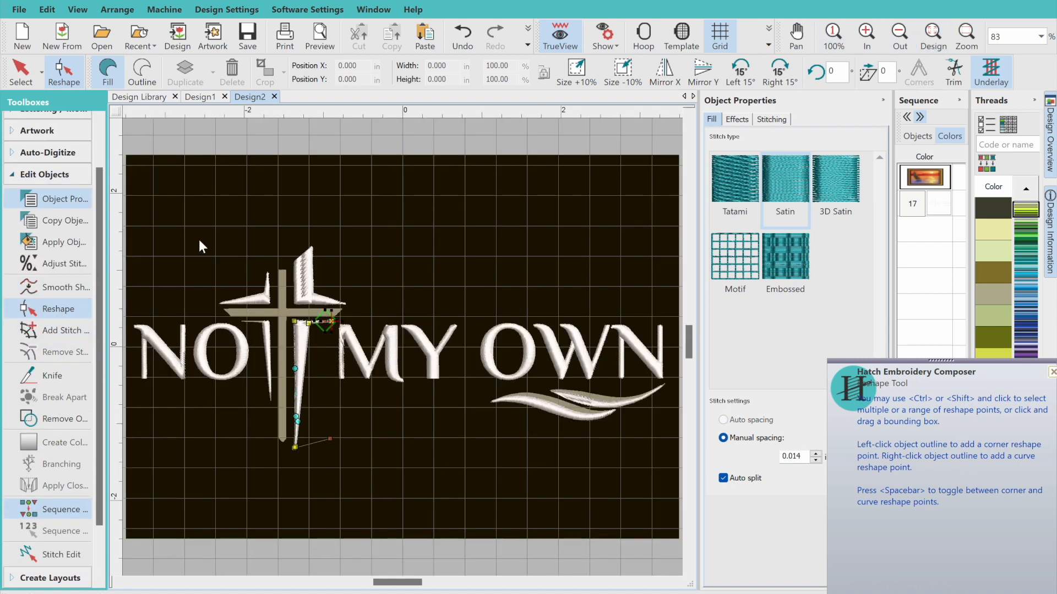
{"action": "left_click", "coordinate": [32, 79]}
{"action": "left_click", "coordinate": [394, 183]}
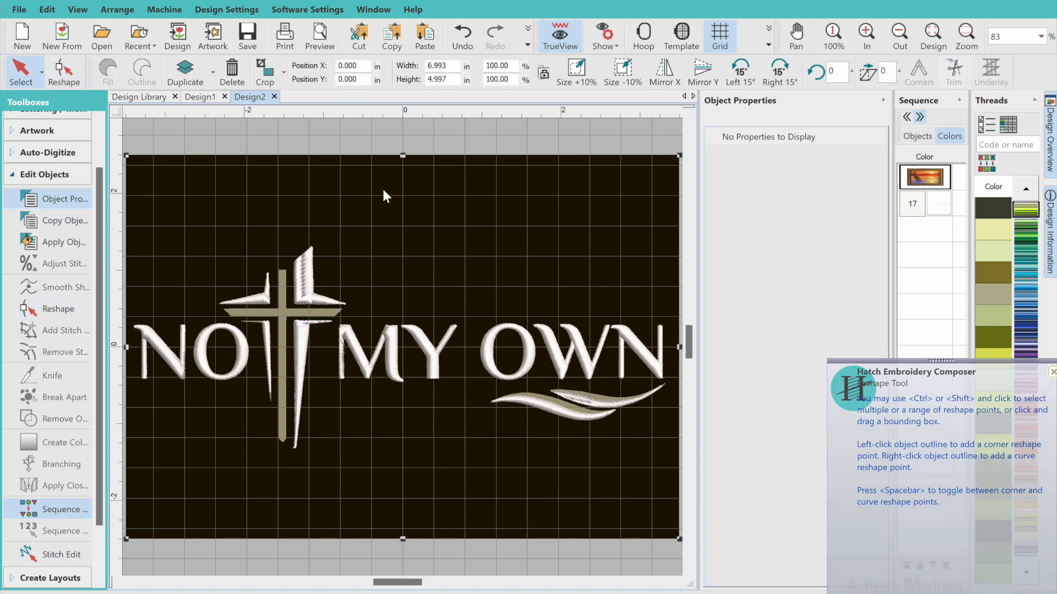
Add stitch angles to the white spike beside the cross's upright and undo the accidental shift of the background artwork
{"action": "left_click", "coordinate": [325, 325]}
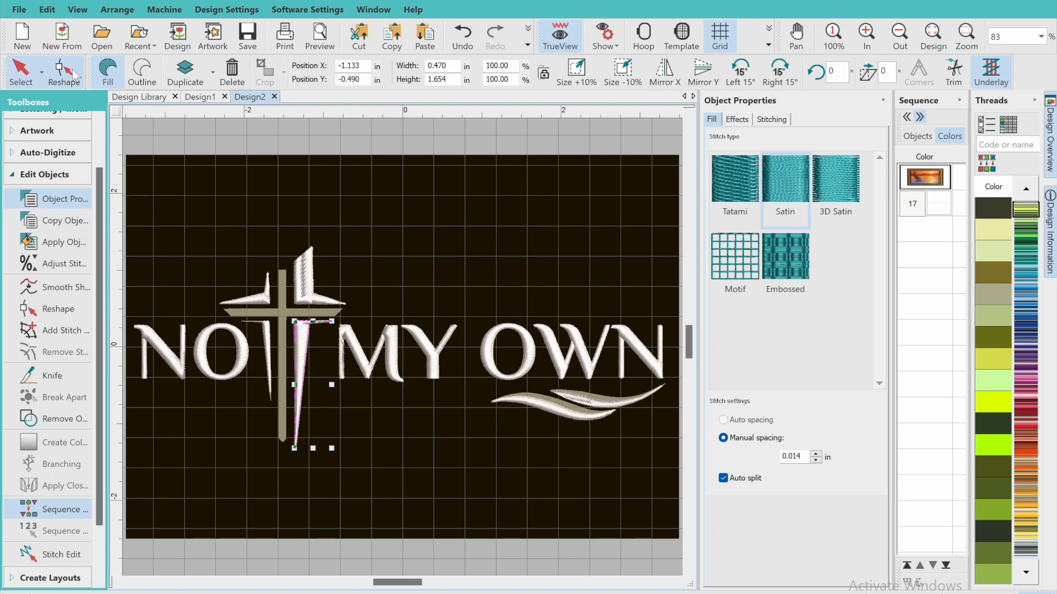
{"action": "left_click", "coordinate": [59, 331]}
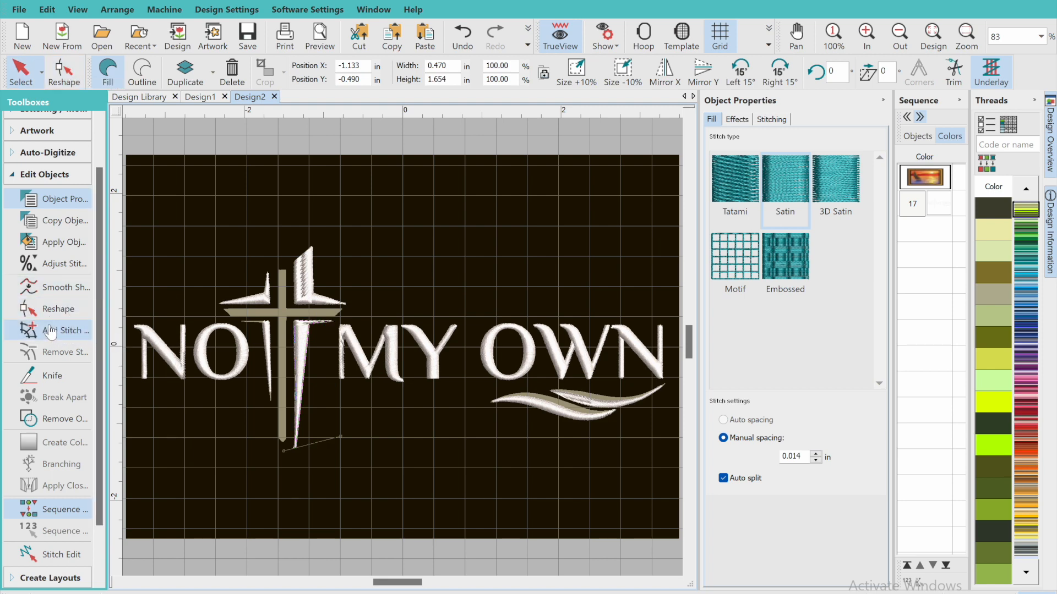
{"action": "left_click", "coordinate": [329, 326]}
{"action": "key", "text": "Escape"}
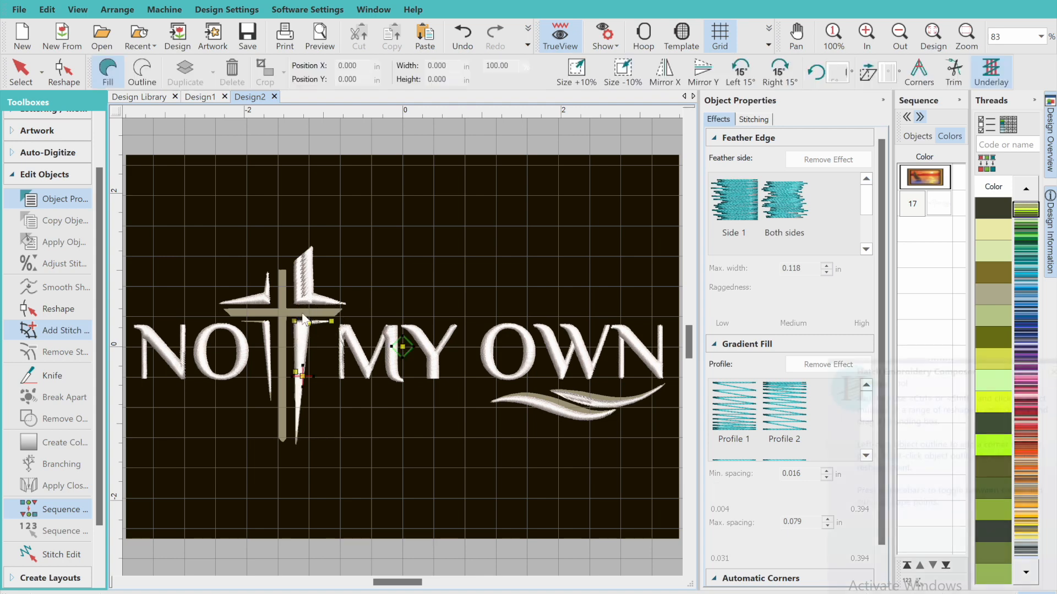
{"action": "left_click", "coordinate": [33, 74]}
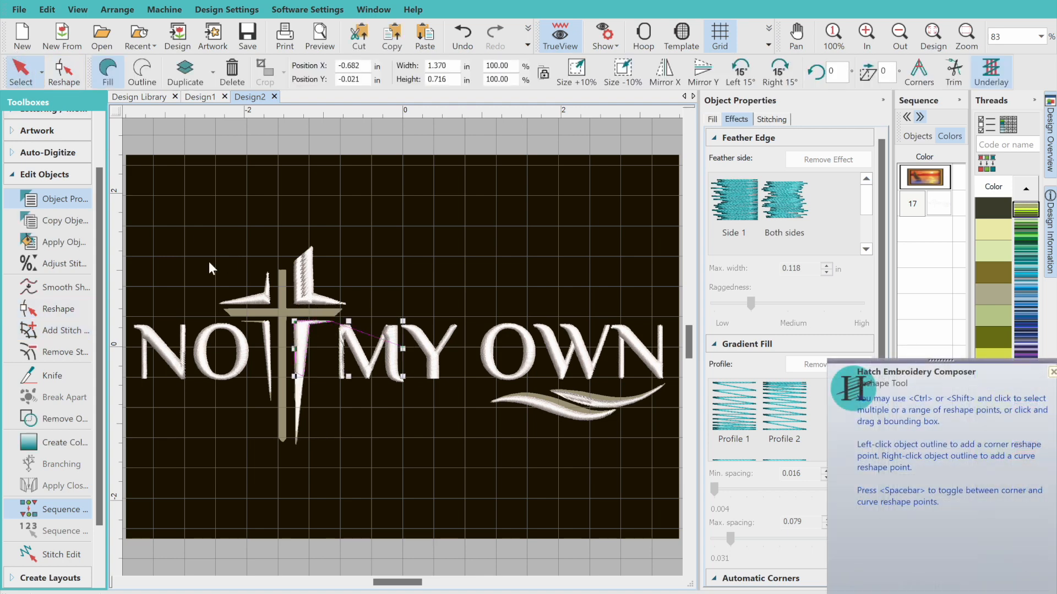
{"action": "left_click", "coordinate": [408, 467]}
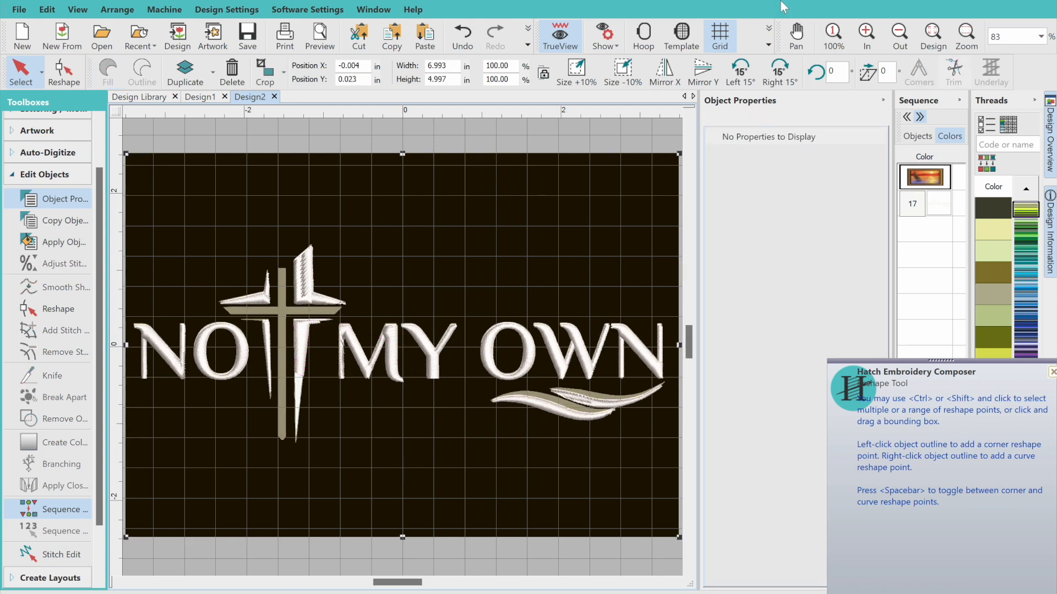
{"action": "left_click", "coordinate": [456, 35]}
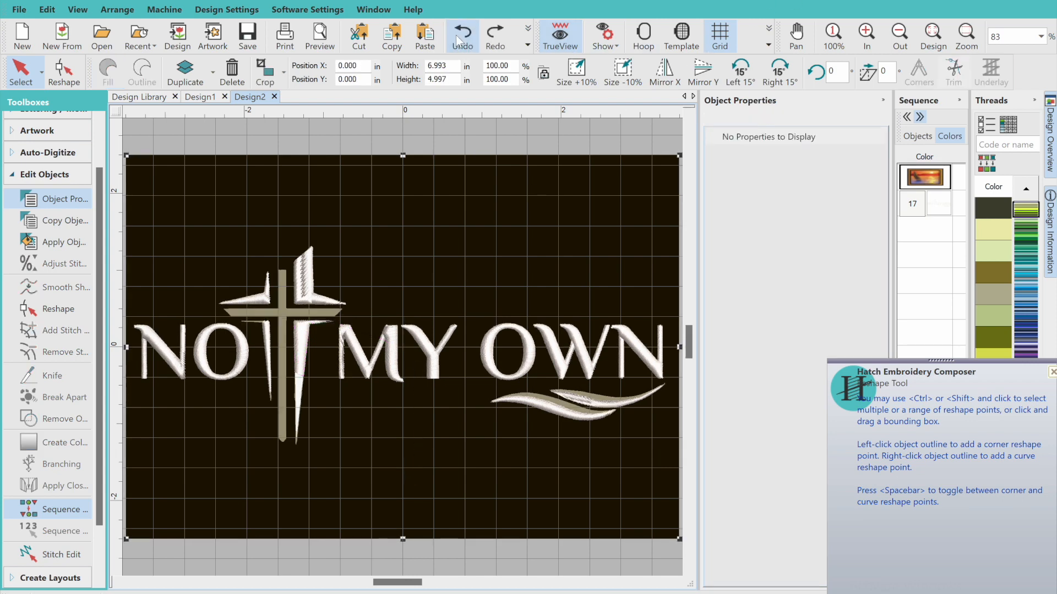
{"action": "left_click", "coordinate": [495, 35]}
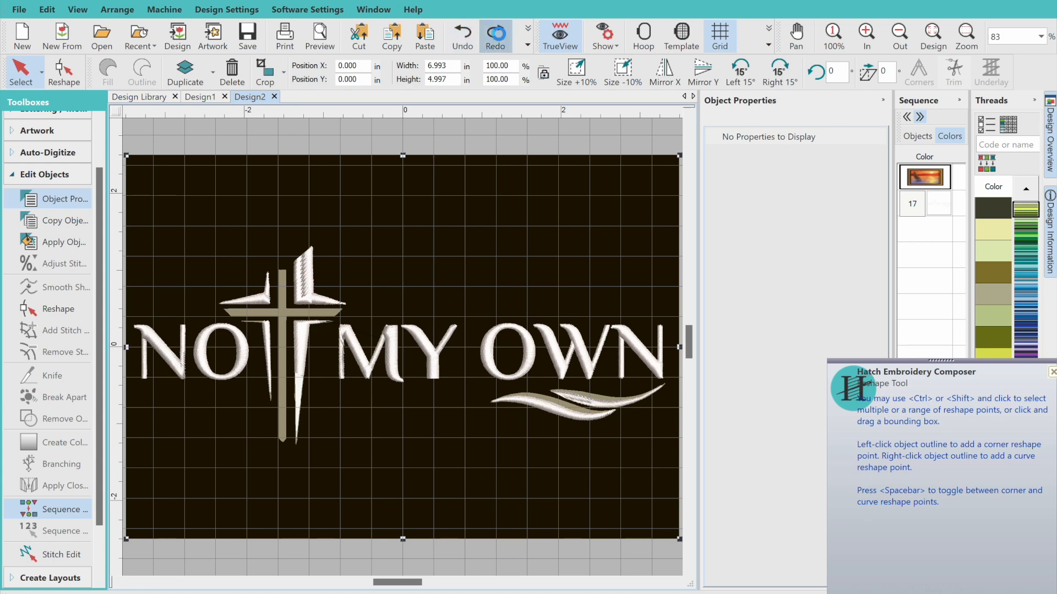
{"action": "left_click", "coordinate": [462, 35]}
{"action": "left_click", "coordinate": [61, 74]}
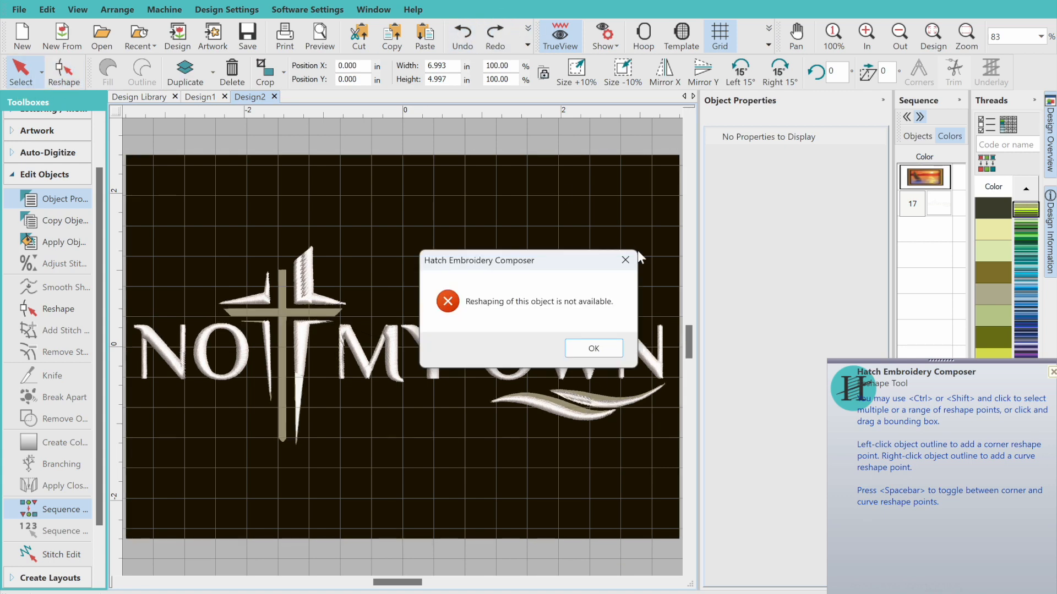
{"action": "key", "text": "Return"}
Reshape the white spike beside the cross's upright: delete the stray node at the design center and extend the horizontal arm to the artwork's tip
{"action": "left_click", "coordinate": [17, 81]}
{"action": "left_click", "coordinate": [308, 344]}
{"action": "left_click", "coordinate": [60, 78]}
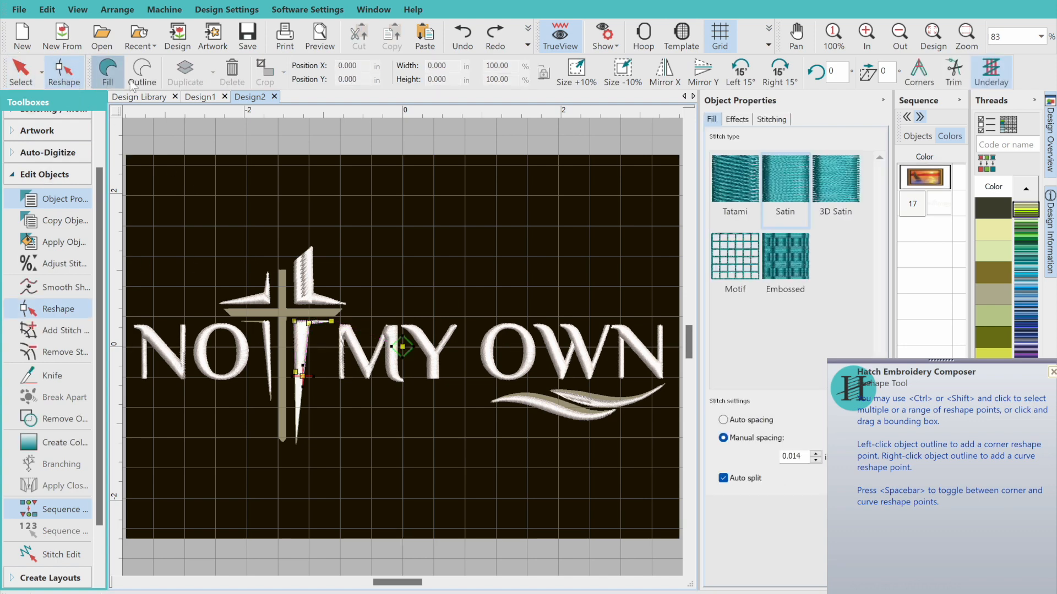
{"action": "left_click", "coordinate": [865, 36]}
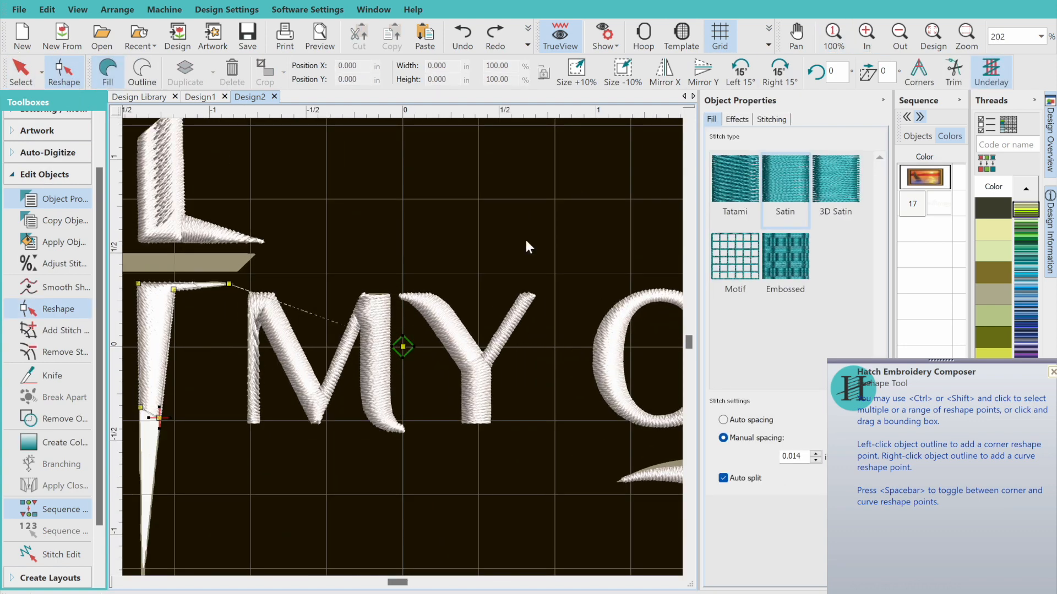
{"action": "left_click_drag", "start_coordinate": [403, 346], "coordinate": [401, 344]}
{"action": "key", "text": "Delete"}
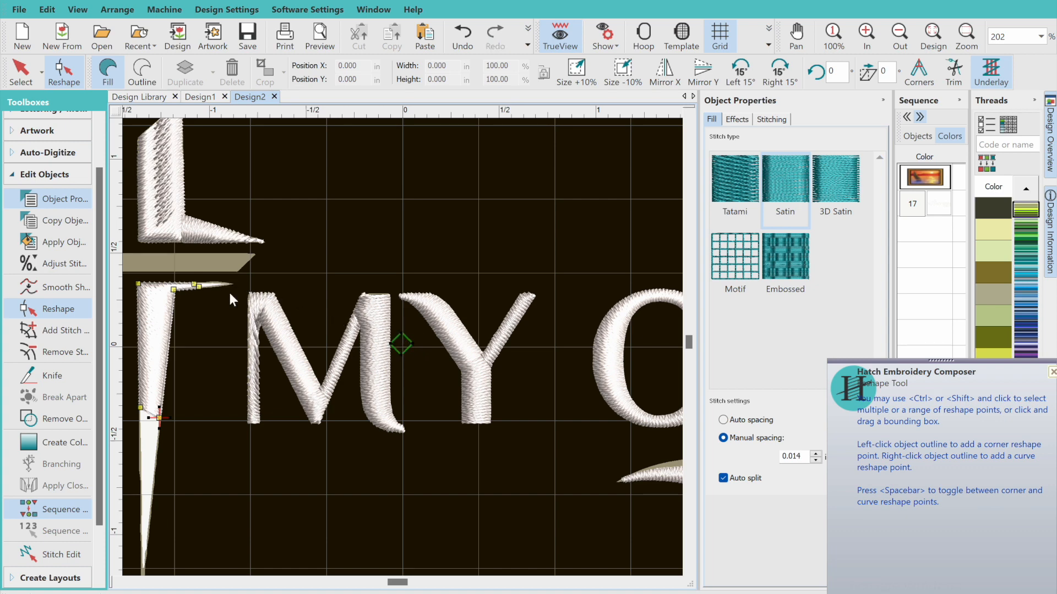
{"action": "left_click_drag", "start_coordinate": [206, 304], "coordinate": [234, 284]}
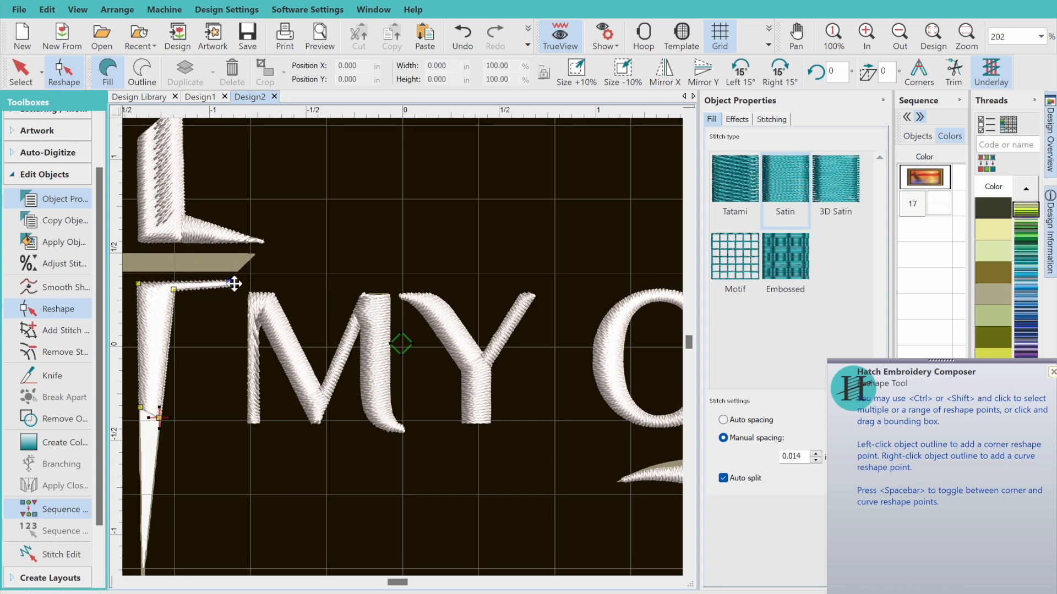
Extend the white spike's stitching to its bottom point by moving its two lower corner nodes down to the artwork's tip
{"action": "left_click", "coordinate": [926, 41]}
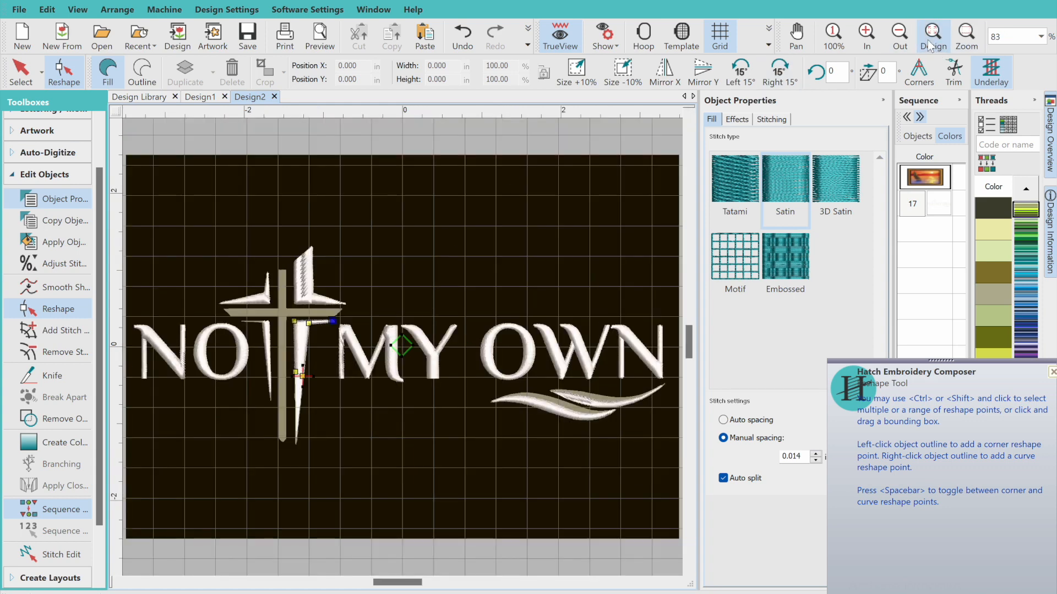
{"action": "left_click", "coordinate": [865, 39]}
{"action": "left_click", "coordinate": [117, 582]}
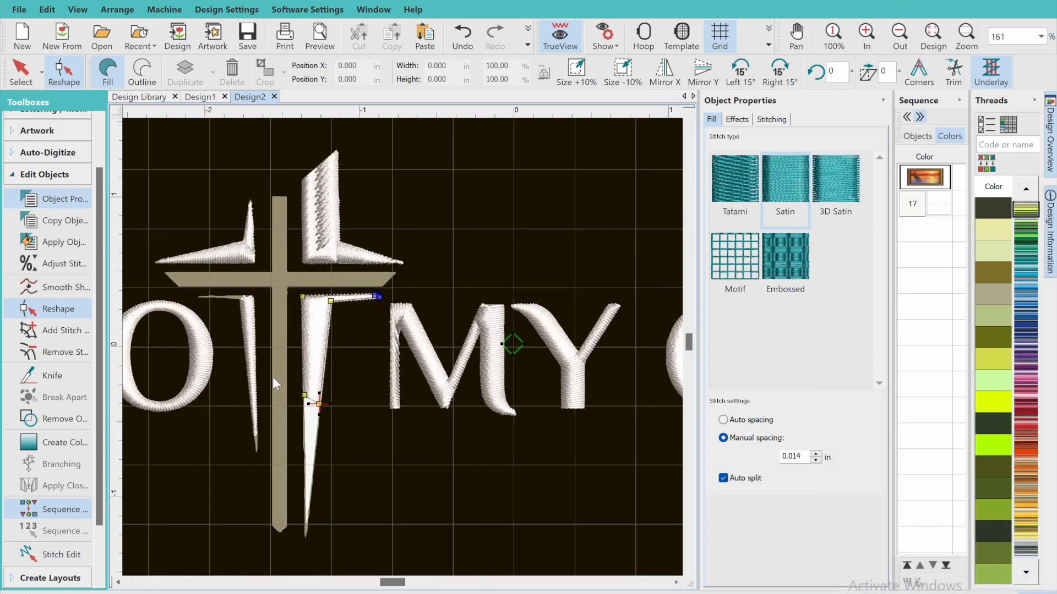
{"action": "left_click", "coordinate": [303, 400]}
{"action": "left_click_drag", "start_coordinate": [303, 400], "coordinate": [306, 537]}
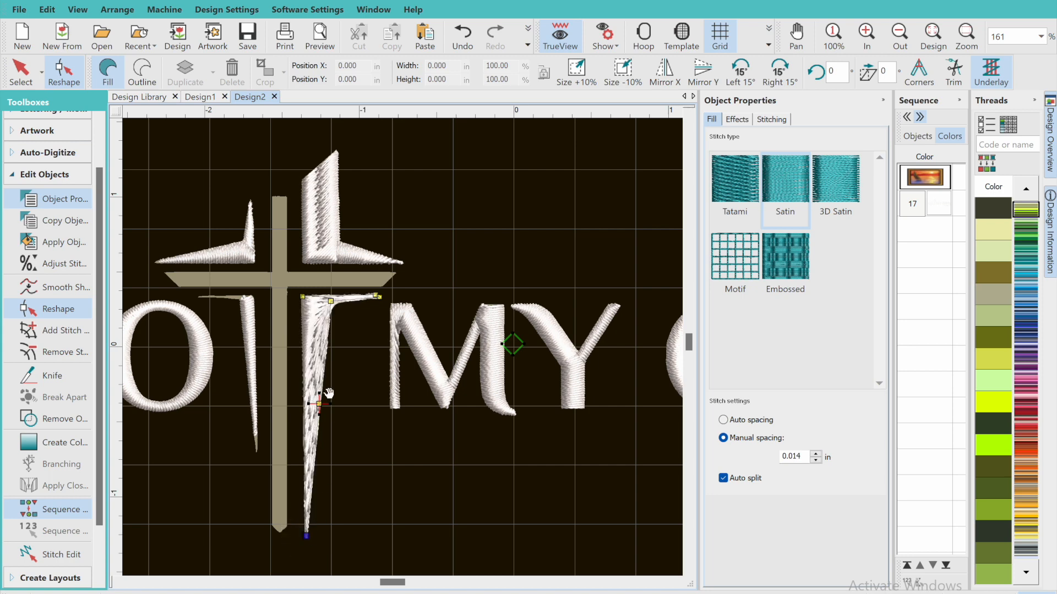
{"action": "left_click_drag", "start_coordinate": [323, 408], "coordinate": [309, 538]}
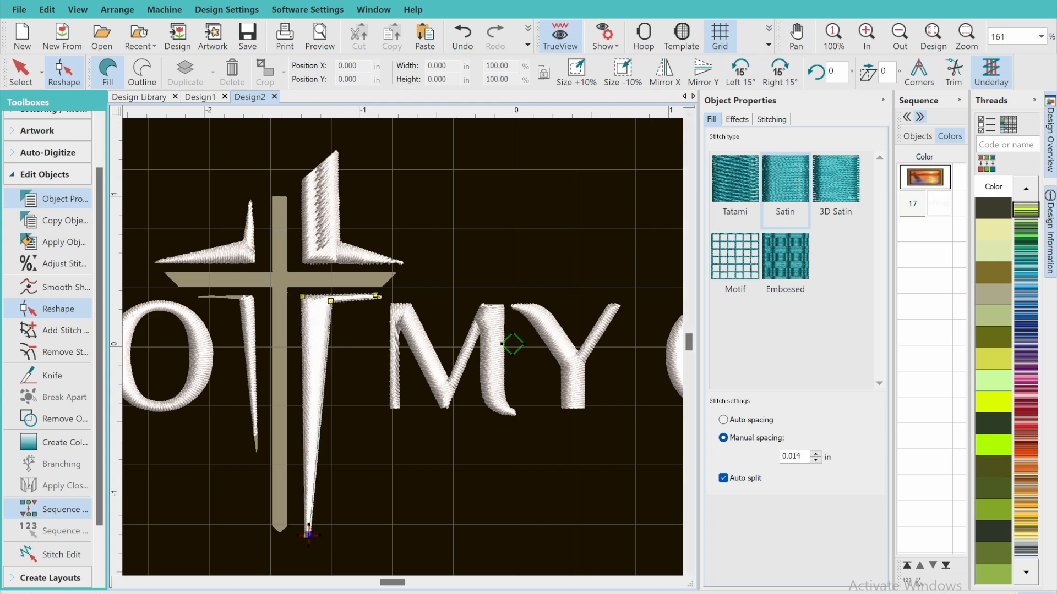
{"action": "left_click", "coordinate": [930, 31]}
{"action": "key", "text": "Escape"}
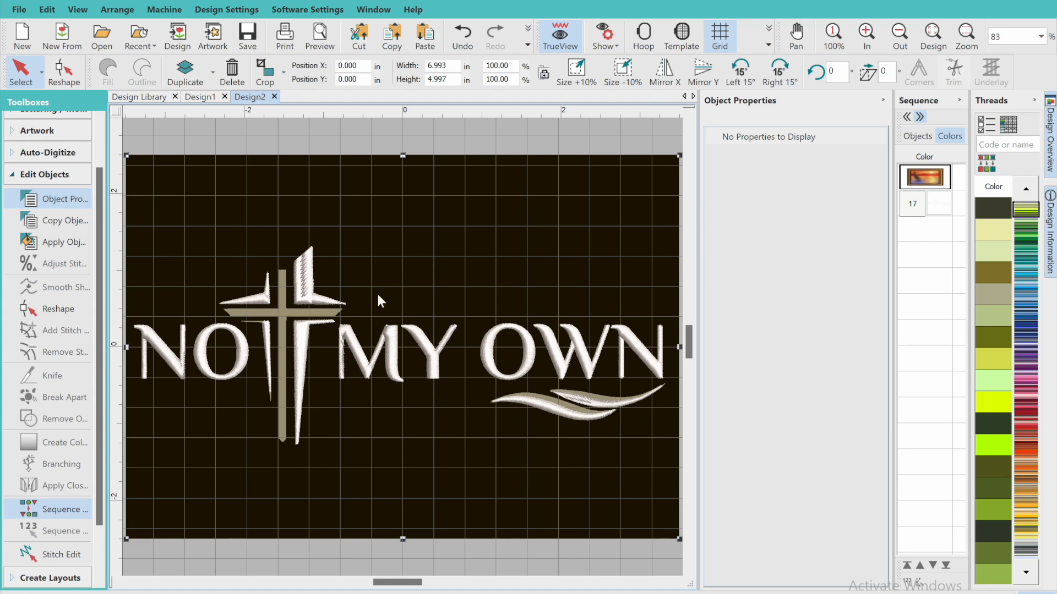
Fill the tan cross and the lower tan swoosh of the artwork with stitches using Click-to-Fill
{"action": "left_click", "coordinate": [41, 183]}
{"action": "left_click", "coordinate": [47, 209]}
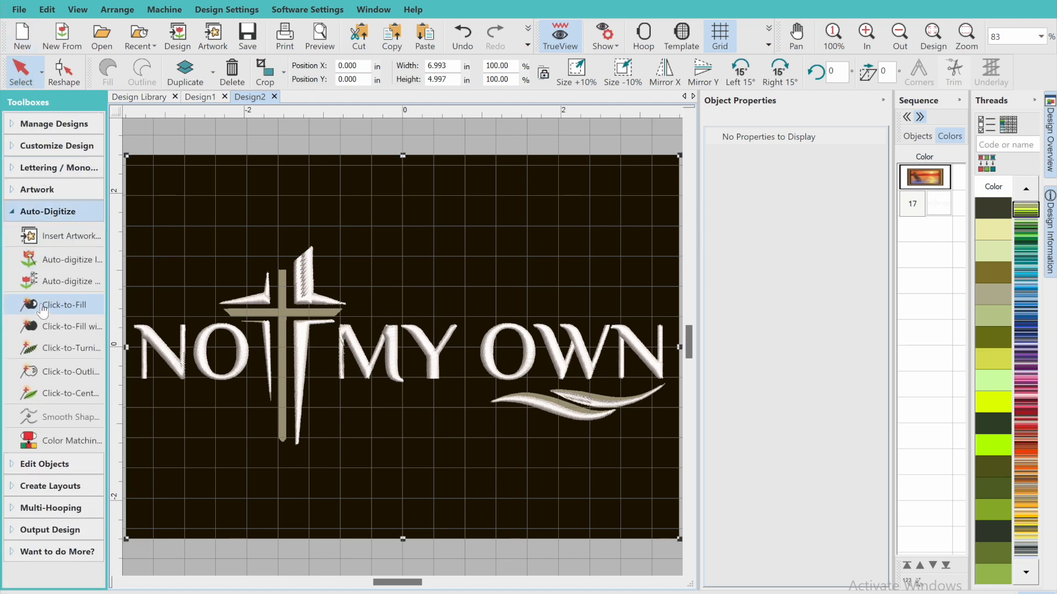
{"action": "left_click", "coordinate": [42, 308]}
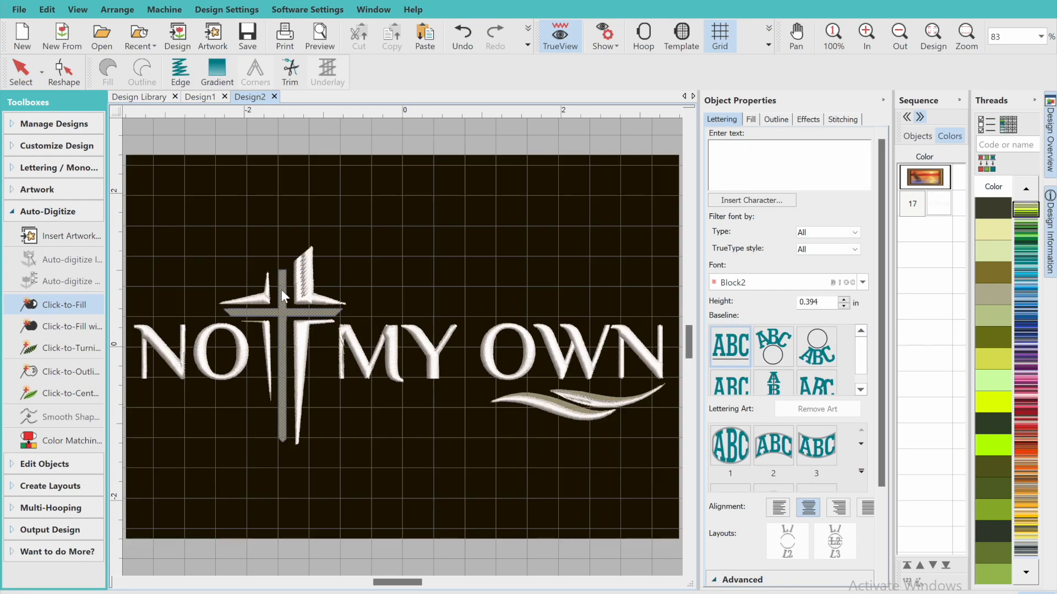
{"action": "left_click", "coordinate": [282, 297]}
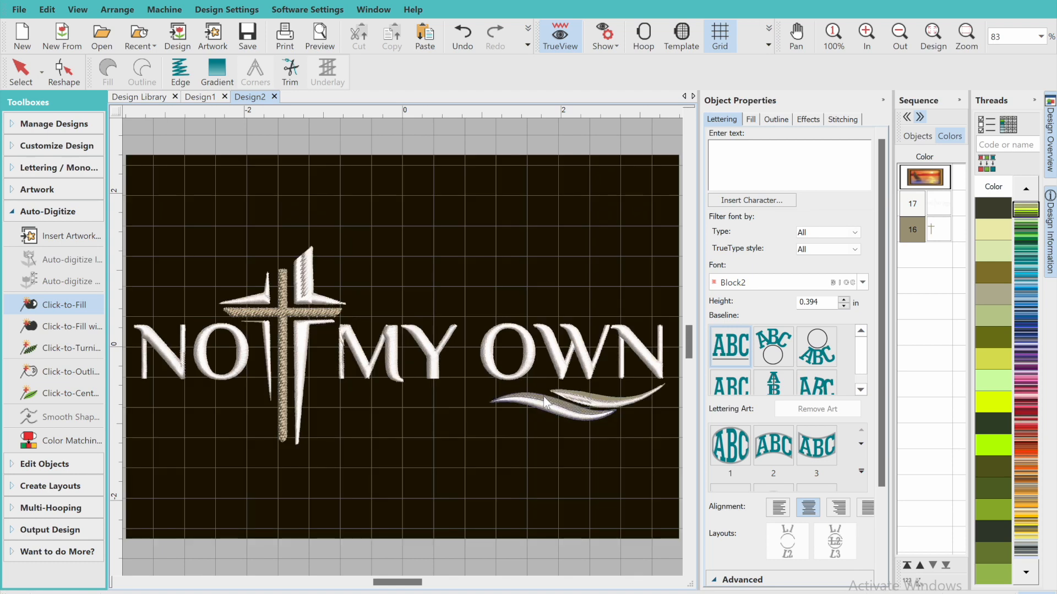
{"action": "left_click", "coordinate": [545, 402]}
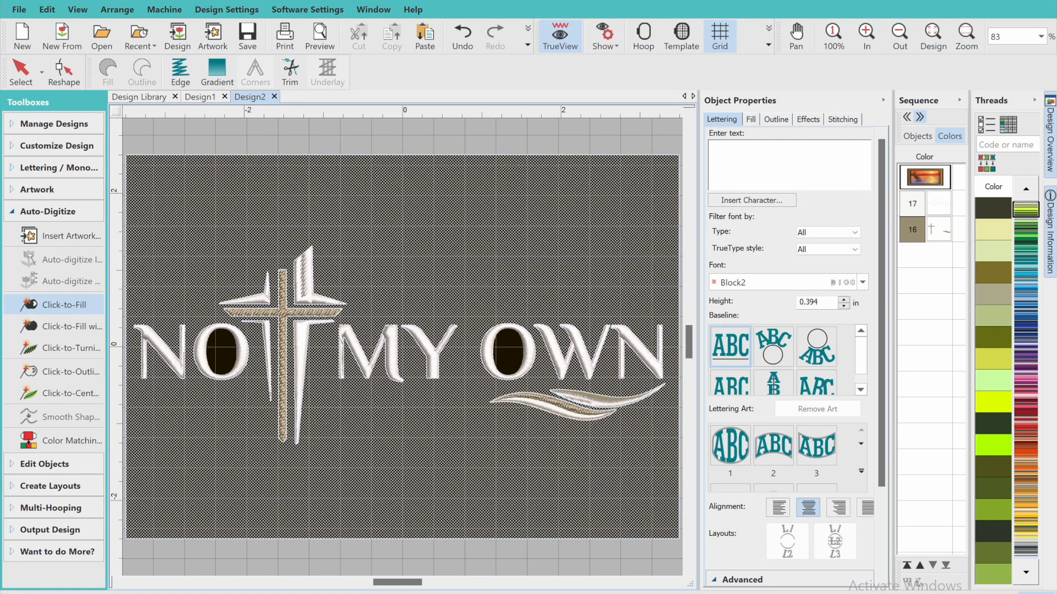
{"action": "left_click", "coordinate": [809, 1]}
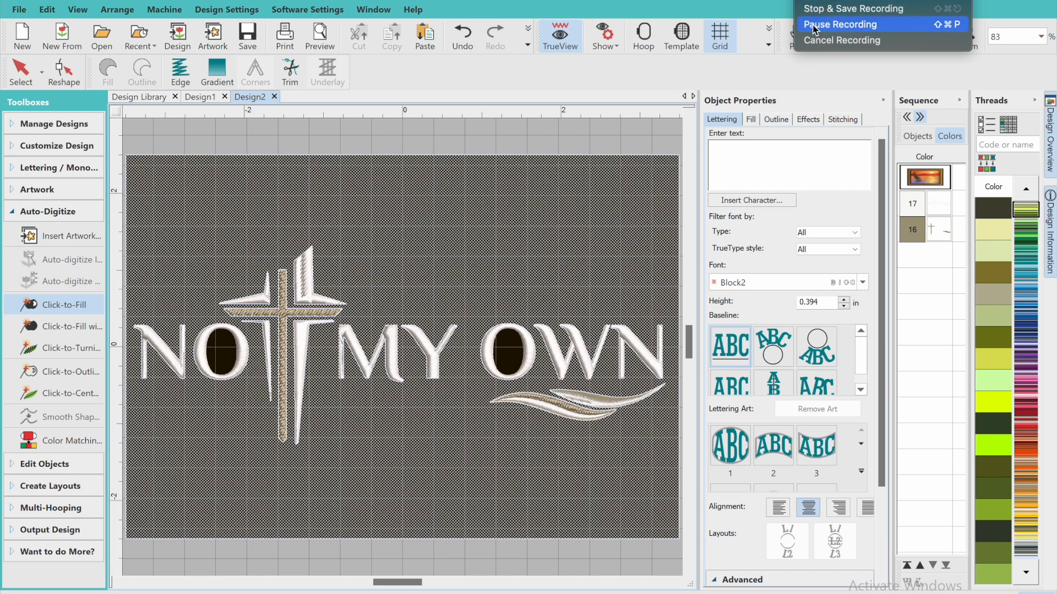
{"action": "left_click", "coordinate": [813, 27]}
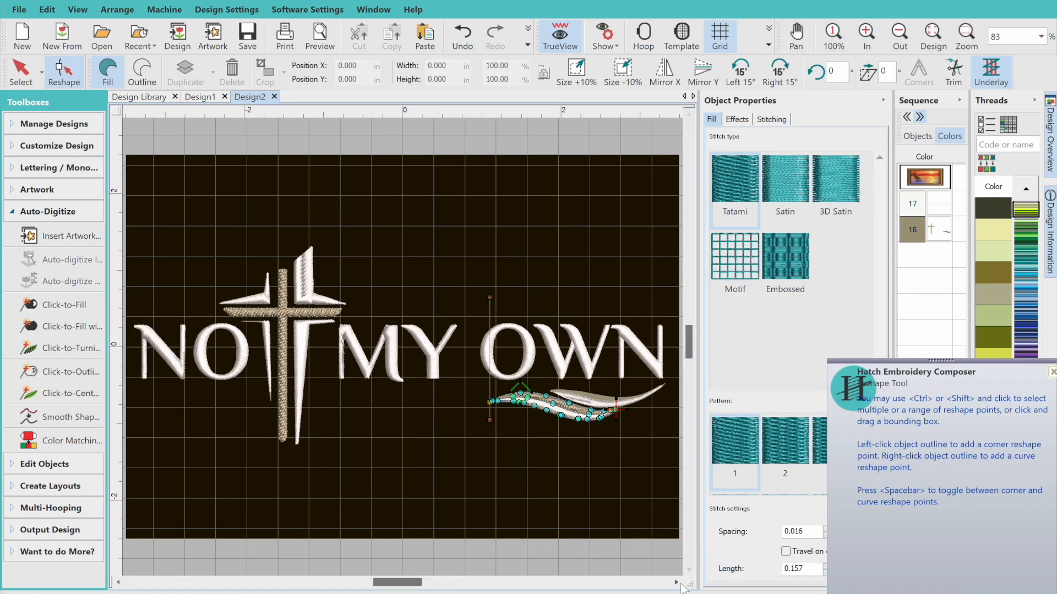
Adjust the stitch angle handle of the lower tan swoosh slightly and change its fill type to Satin
{"action": "left_click", "coordinate": [679, 583]}
{"action": "left_click", "coordinate": [678, 582]}
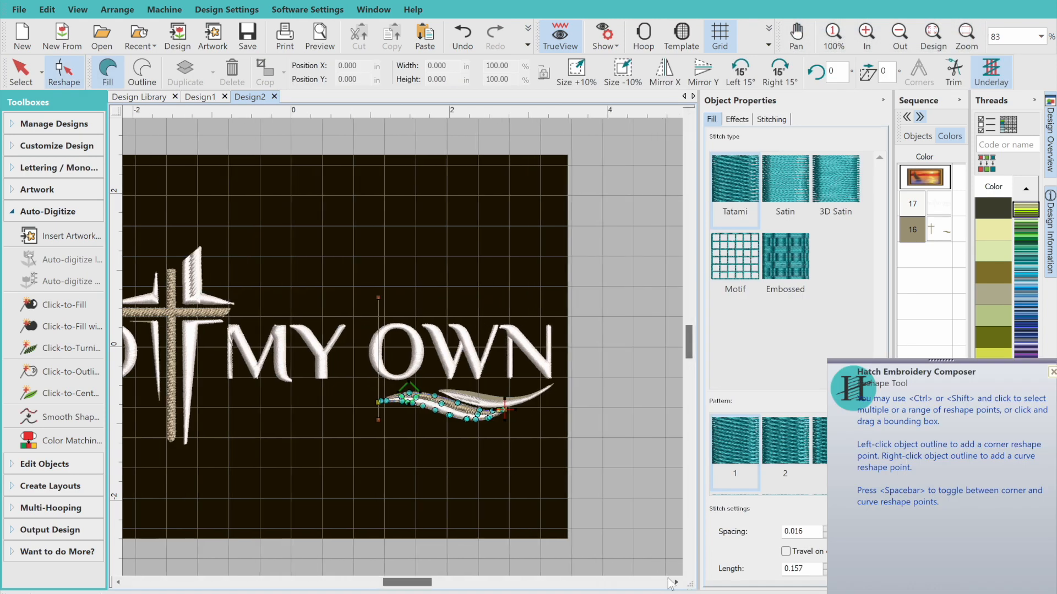
{"action": "left_click", "coordinate": [379, 298]}
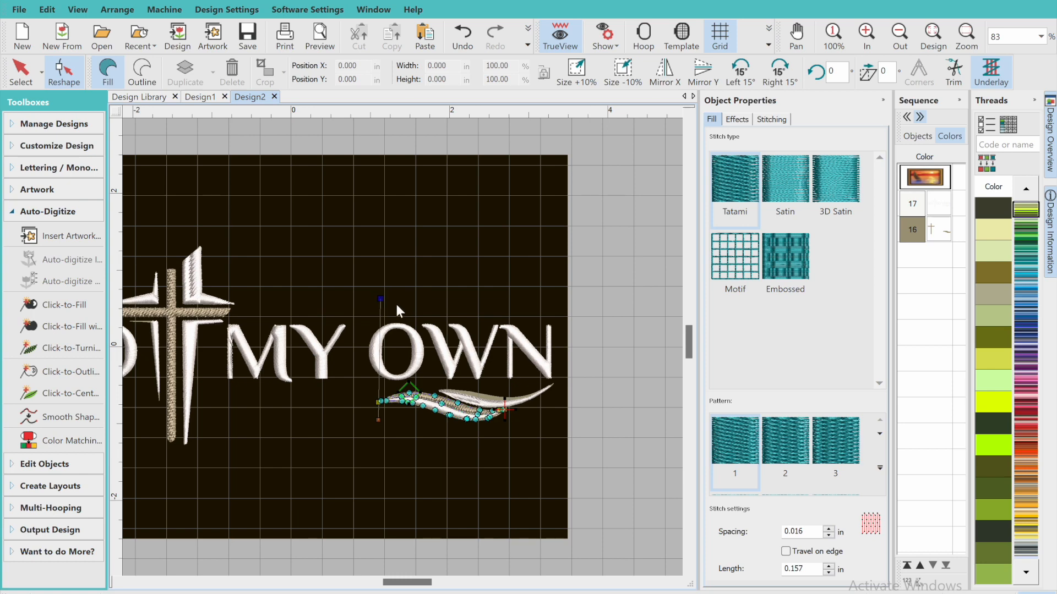
{"action": "left_click_drag", "start_coordinate": [380, 298], "coordinate": [380, 298]}
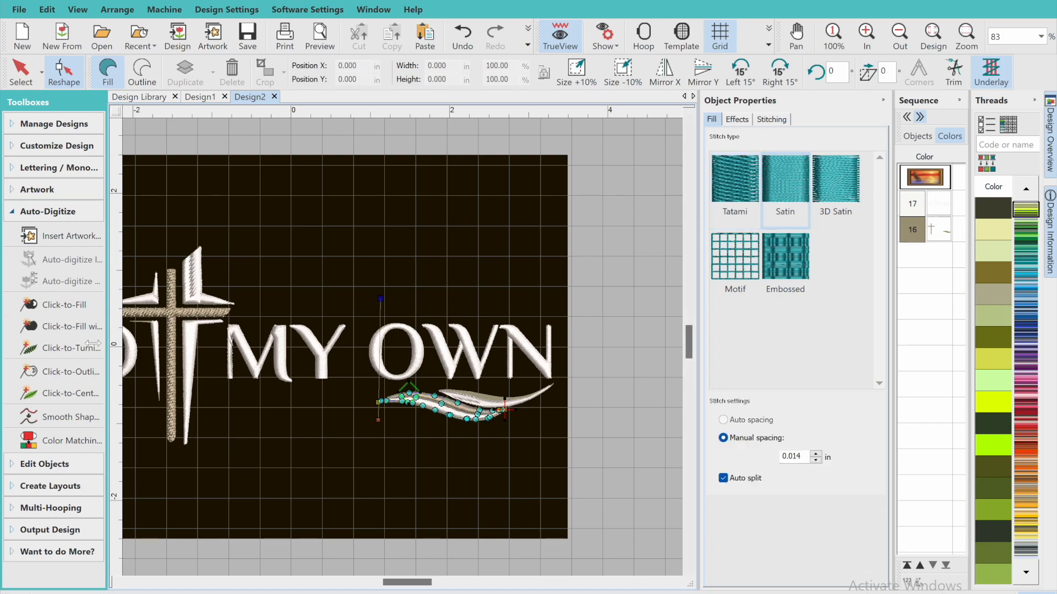
{"action": "left_click", "coordinate": [82, 306]}
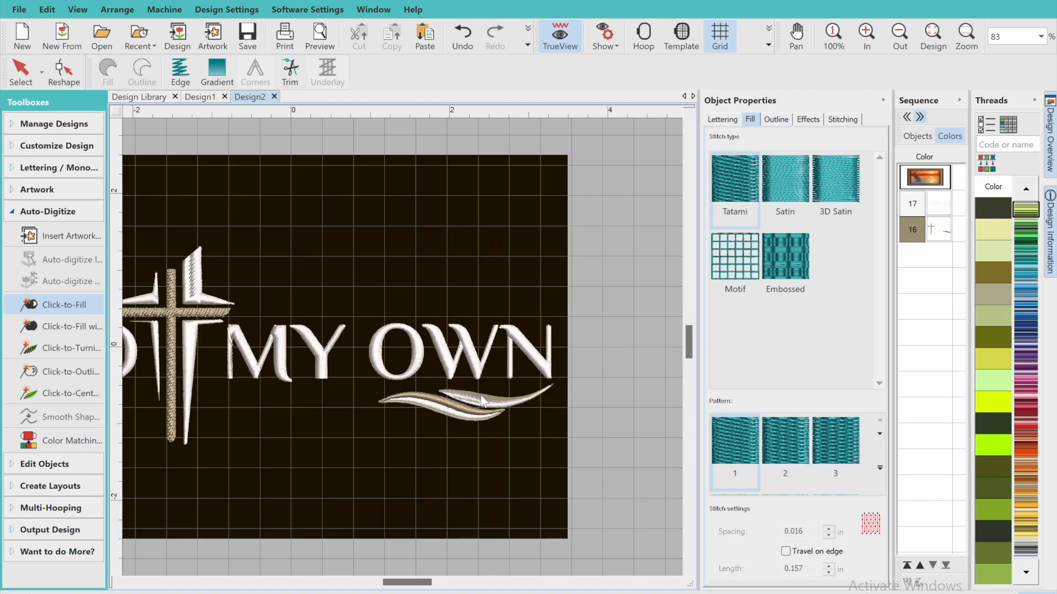
Cut the lower tan swoosh object at both ends with the Knife to separate its thin lower rim from the upper band
{"action": "left_click", "coordinate": [21, 72]}
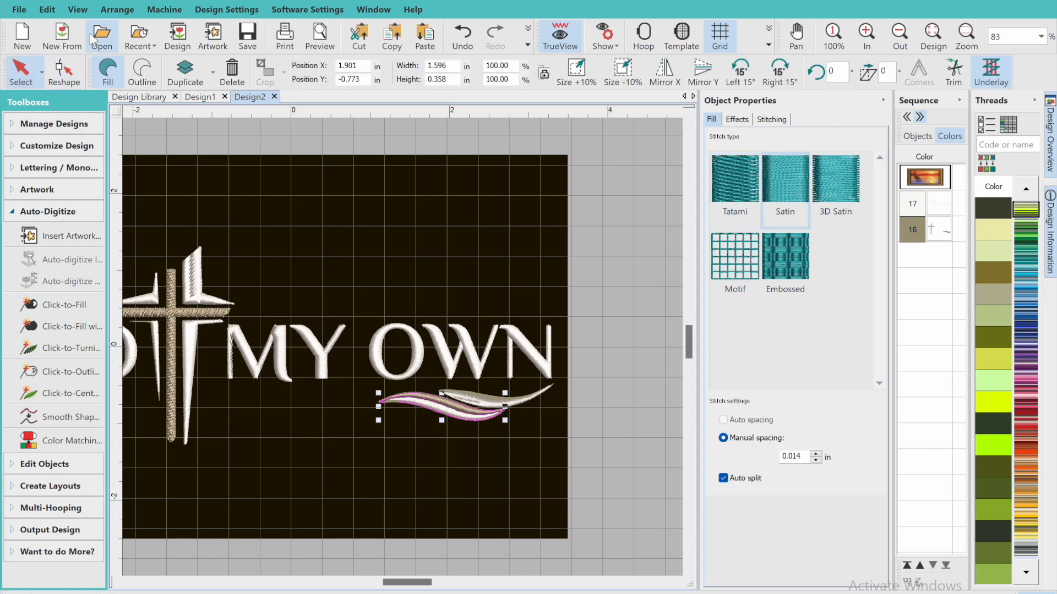
{"action": "left_click", "coordinate": [867, 36]}
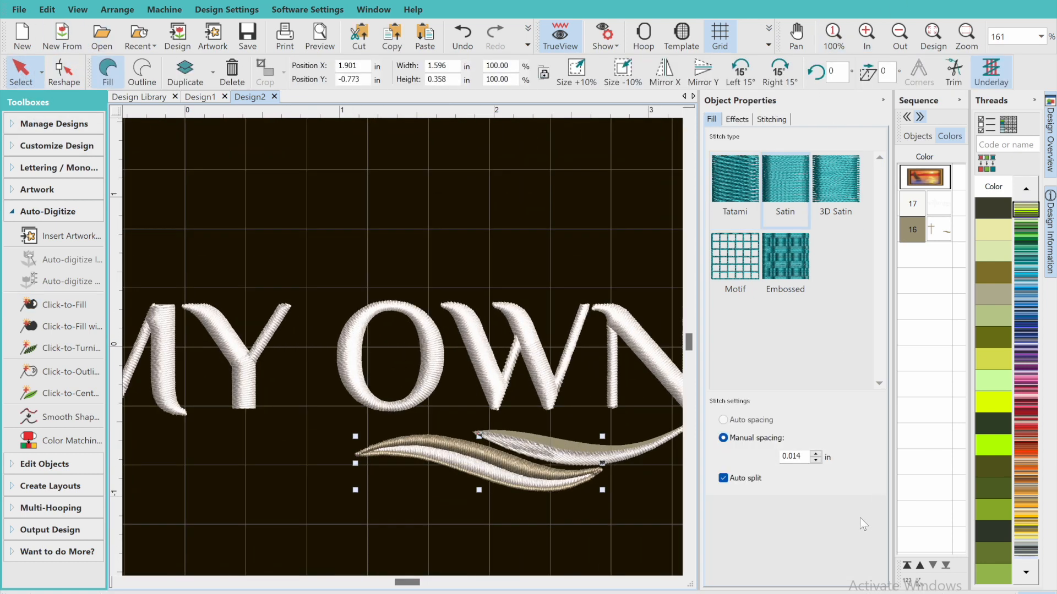
{"action": "scroll", "coordinate": [689, 572], "scroll_direction": "down", "scroll_amount": 3}
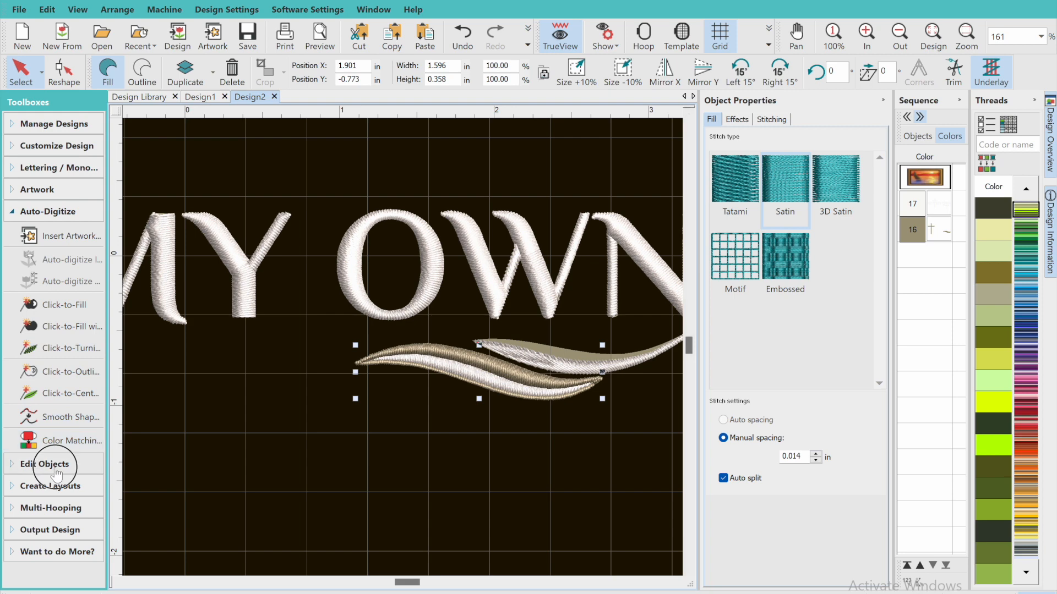
{"action": "left_click", "coordinate": [50, 465]}
{"action": "left_click", "coordinate": [47, 375]}
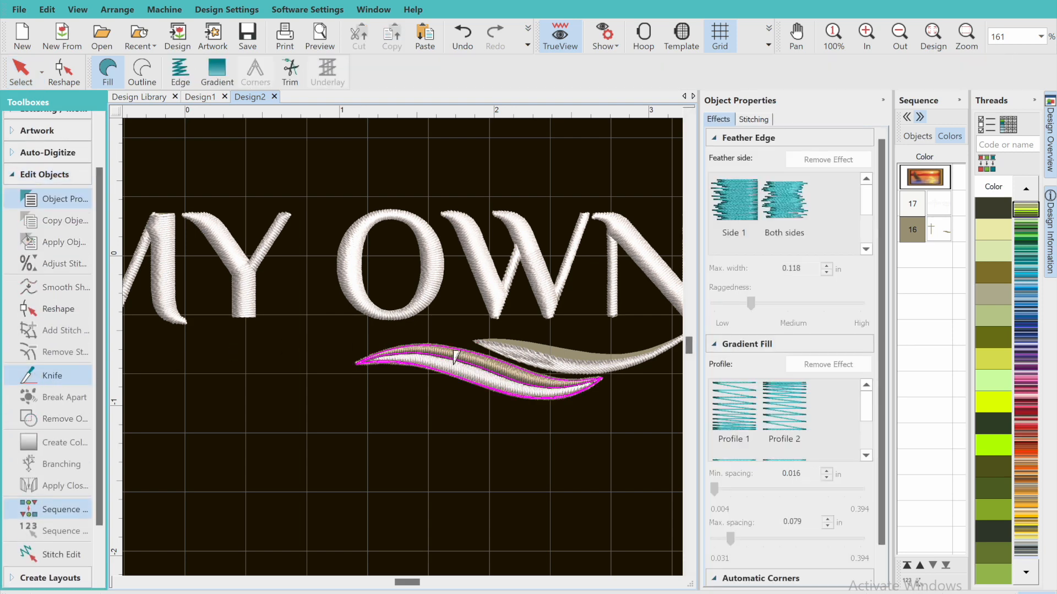
{"action": "left_click", "coordinate": [609, 375]}
{"action": "key", "text": "Return"}
{"action": "left_click", "coordinate": [48, 375]}
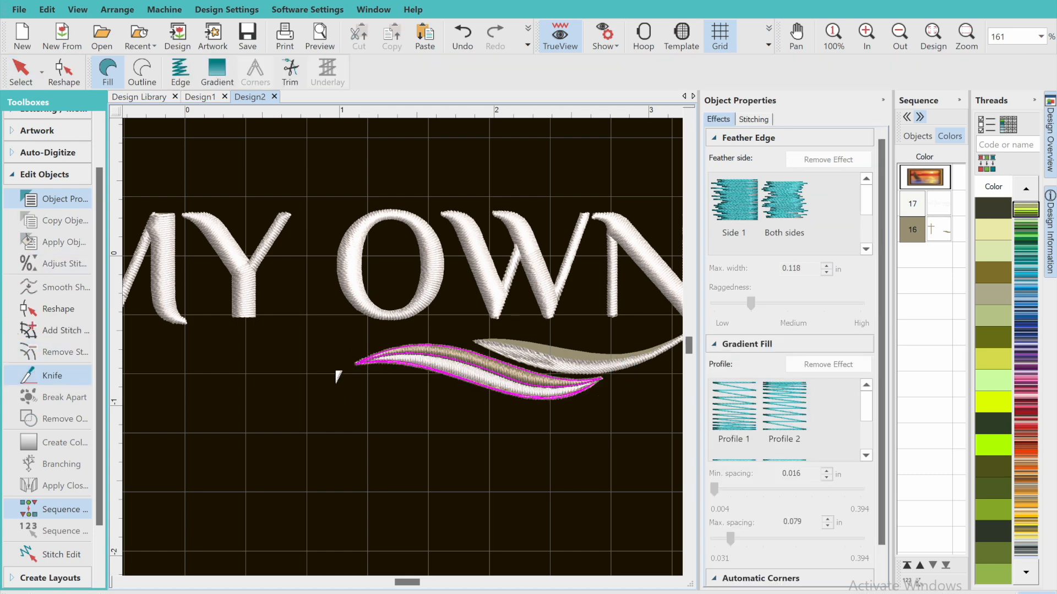
{"action": "left_click", "coordinate": [375, 357]}
{"action": "key", "text": "Return"}
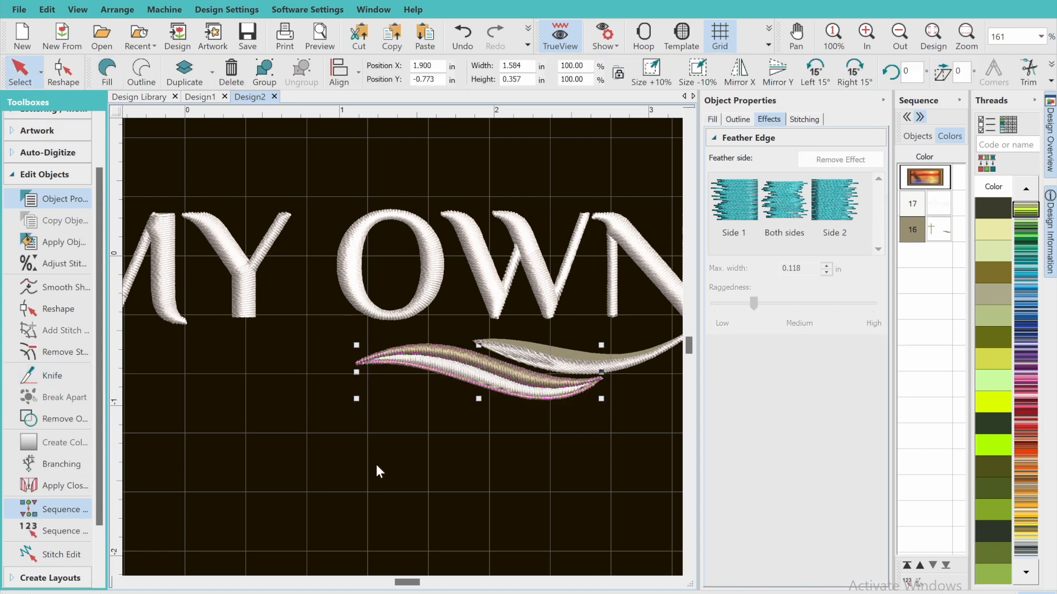
Delete the thin tan rim along the white part of the lower swoosh and check the remaining tan band's reshape nodes
{"action": "left_click", "coordinate": [429, 373]}
{"action": "left_click", "coordinate": [410, 374]}
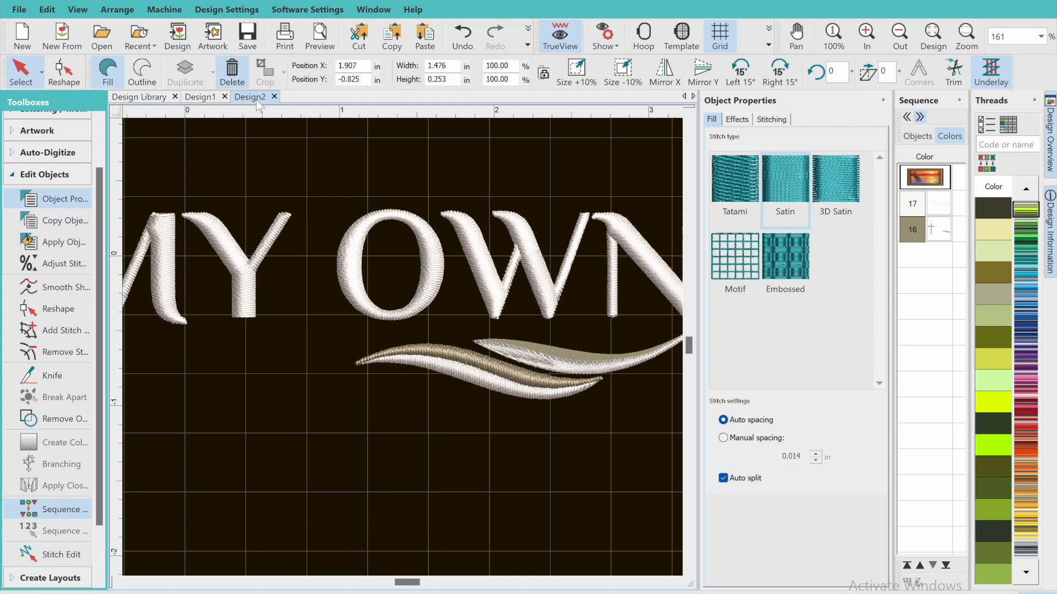
{"action": "left_click", "coordinate": [356, 362]}
{"action": "left_click", "coordinate": [64, 72]}
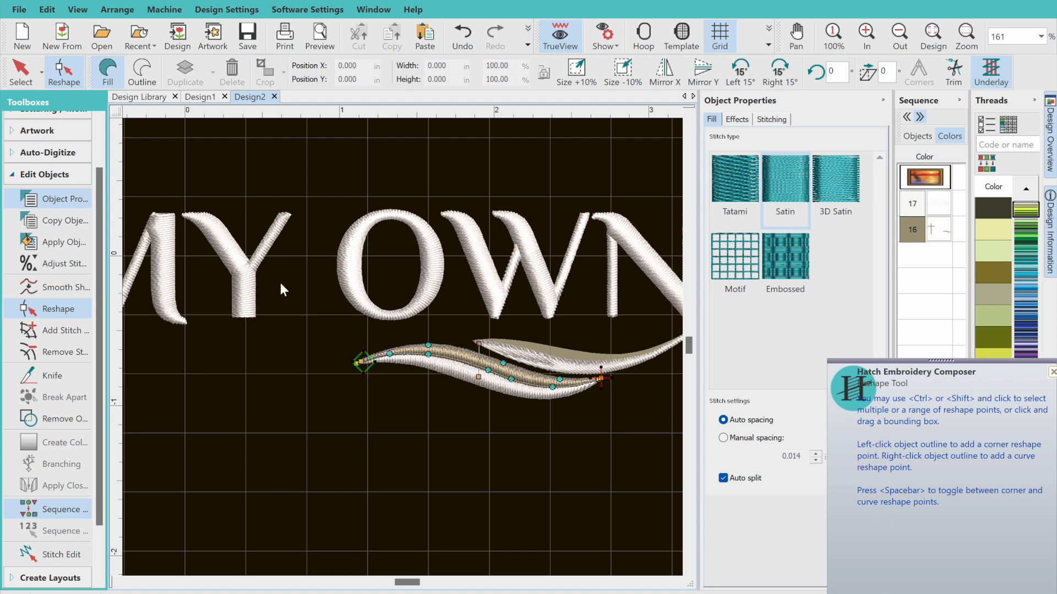
{"action": "left_click", "coordinate": [11, 76]}
{"action": "left_click", "coordinate": [368, 415]}
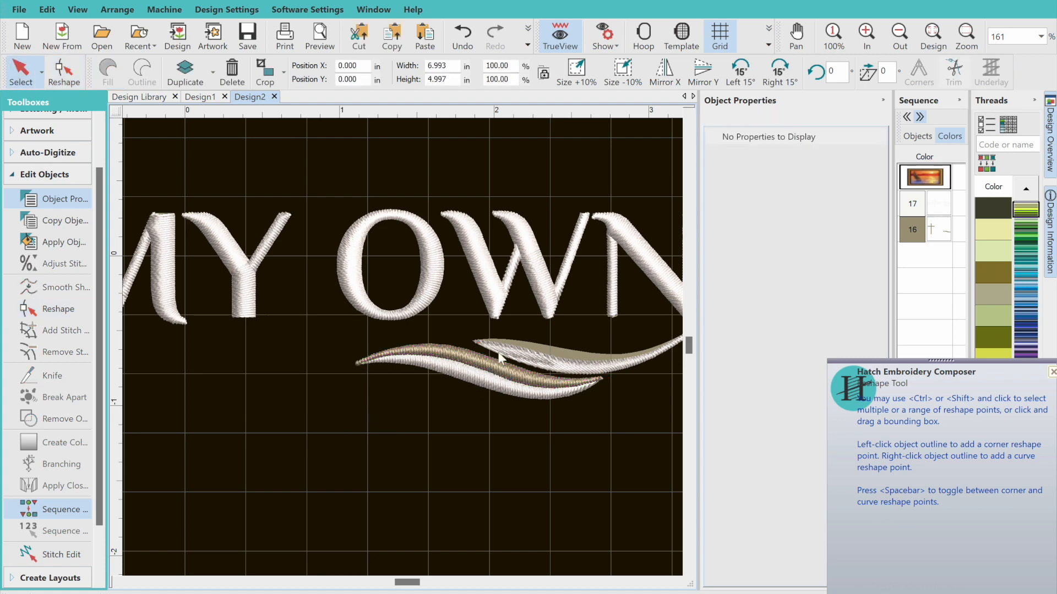
Fill the tan area of the upper swoosh under OWN with stitches using Click-to-Fill
{"action": "left_click", "coordinate": [47, 152]}
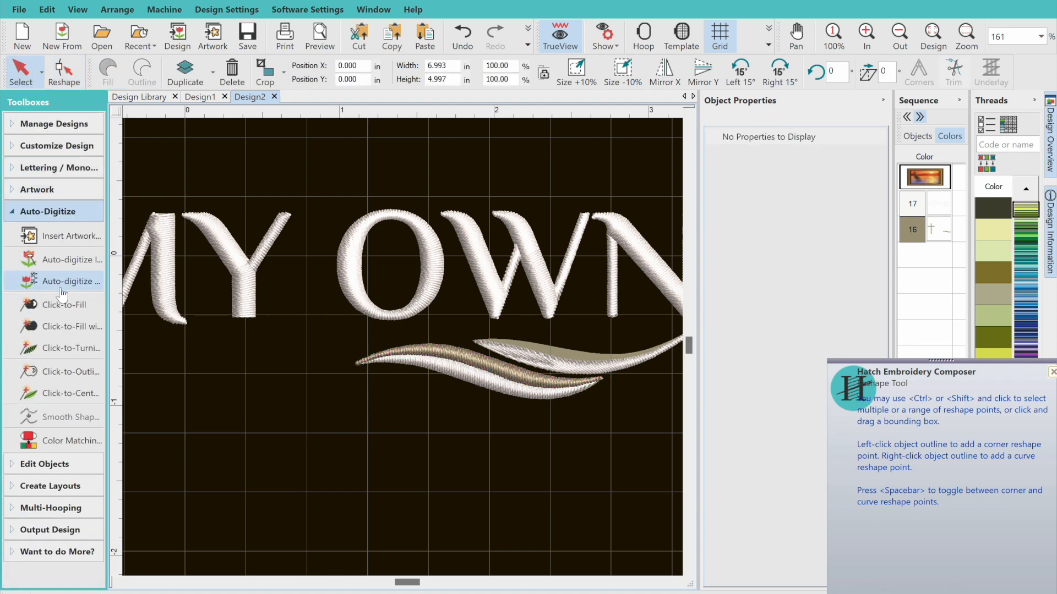
{"action": "left_click", "coordinate": [64, 304]}
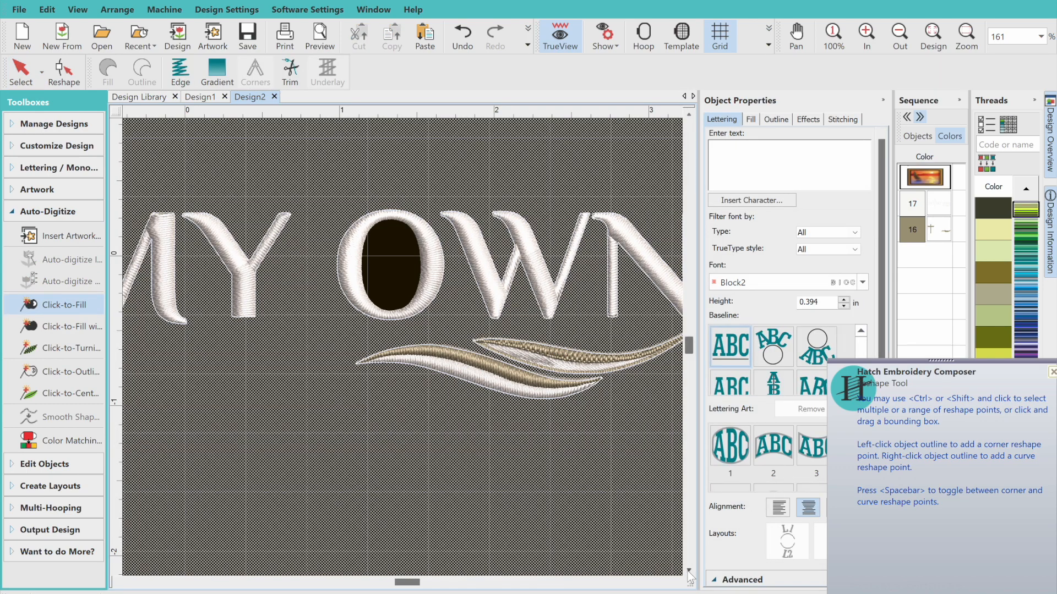
{"action": "left_click", "coordinate": [676, 583]}
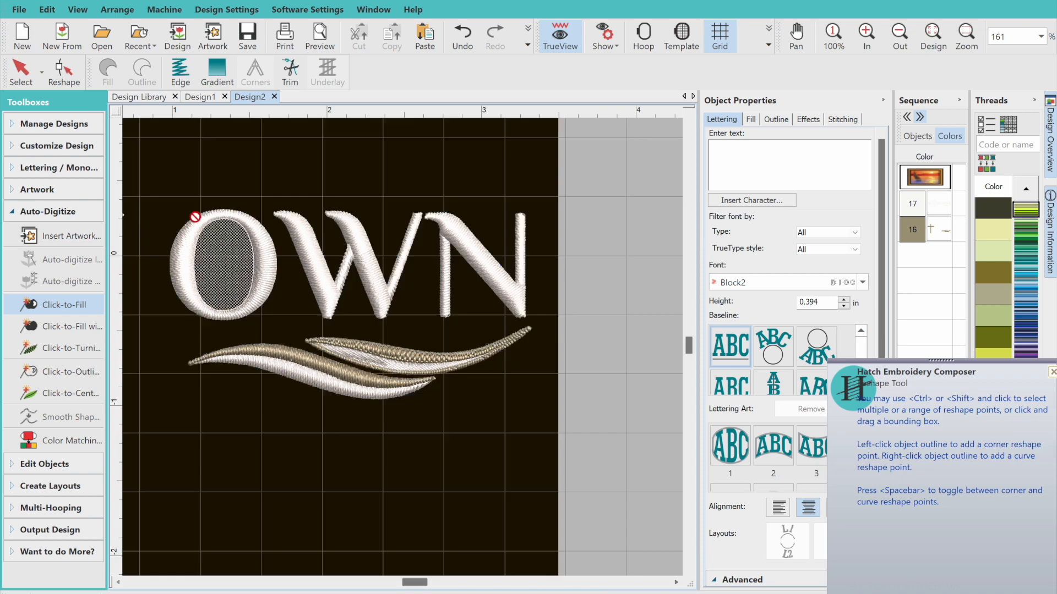
Smooth the outline of the new tan fill in the upper swoosh with Smooth Shapes
{"action": "left_click", "coordinate": [20, 77]}
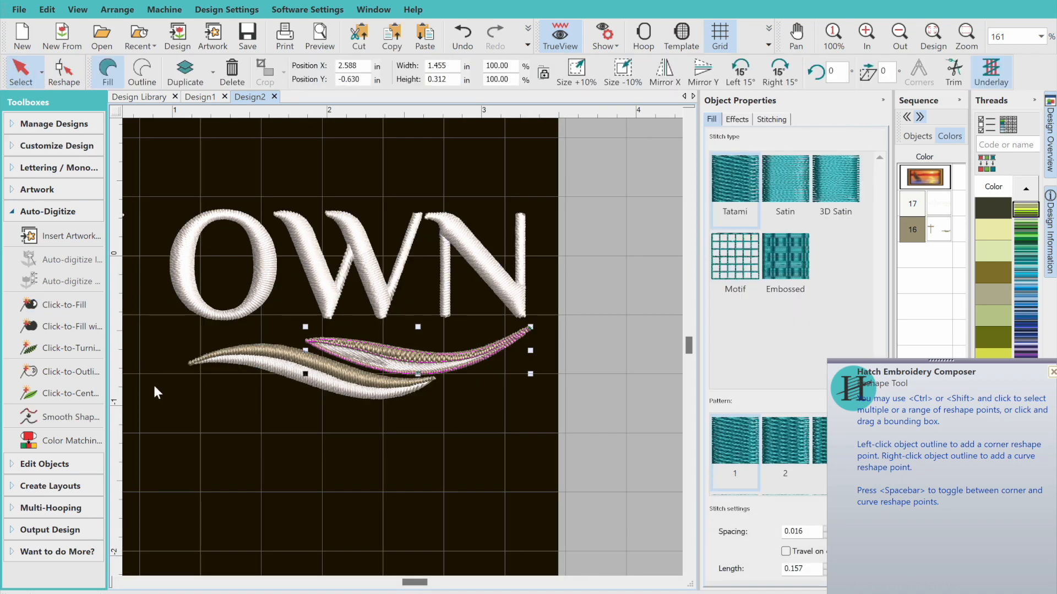
{"action": "left_click", "coordinate": [62, 417]}
{"action": "left_click", "coordinate": [612, 308]}
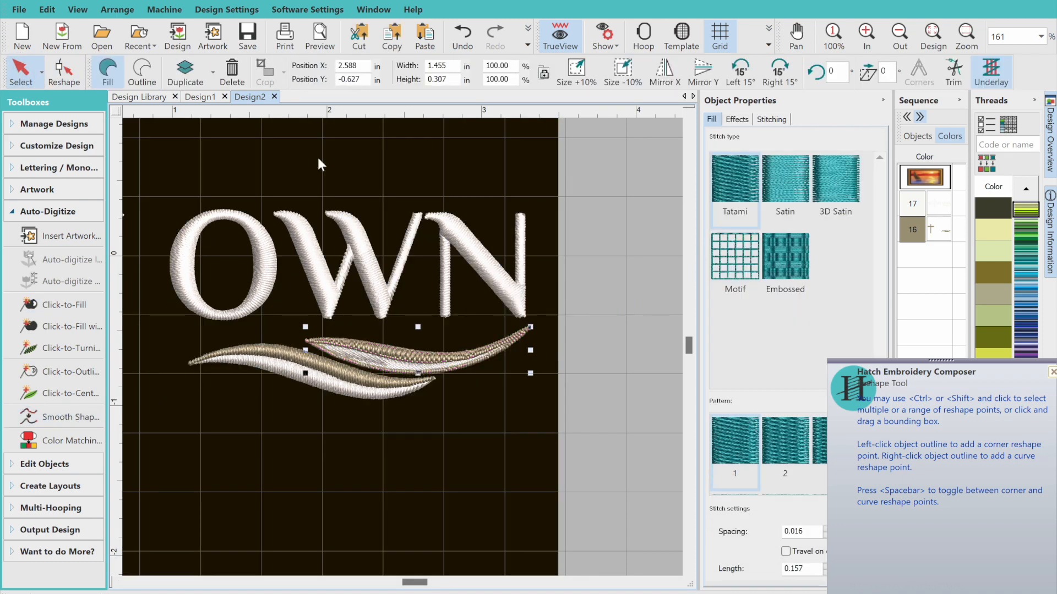
Cut the new tan fill of the upper swoosh at both ends with the Knife to separate its lower rim from the upper band
{"action": "left_click", "coordinate": [61, 77]}
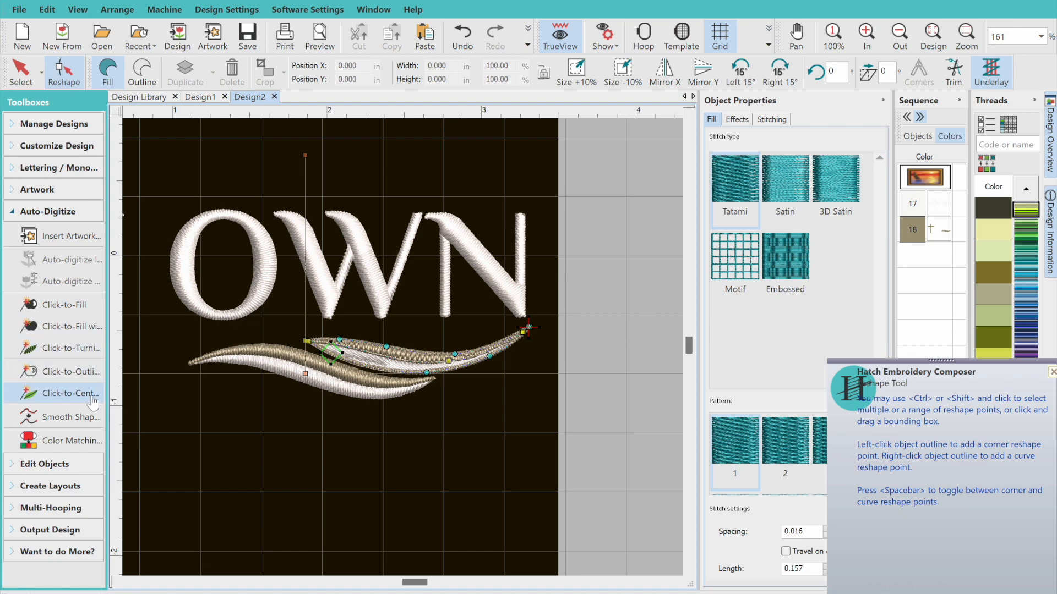
{"action": "left_click", "coordinate": [41, 464]}
{"action": "left_click", "coordinate": [44, 375]}
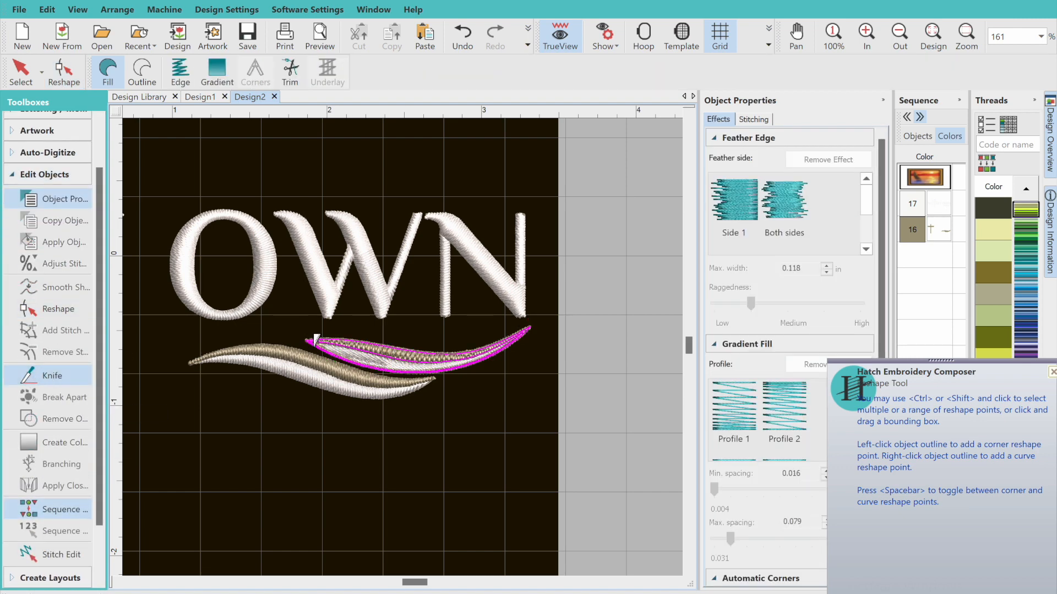
{"action": "left_click", "coordinate": [340, 341]}
{"action": "left_click", "coordinate": [415, 363]}
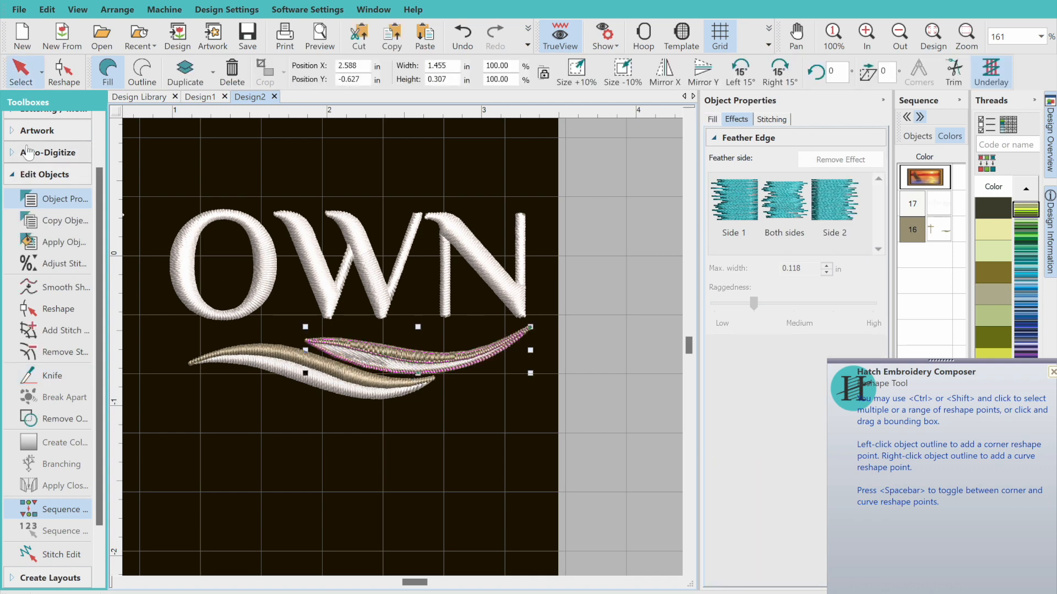
{"action": "left_click", "coordinate": [56, 375]}
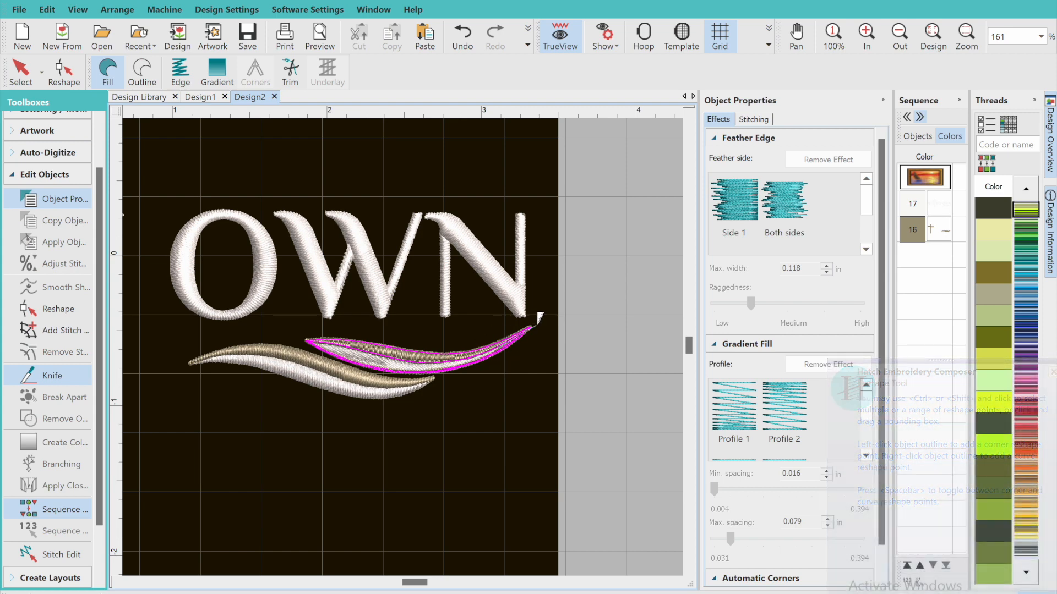
{"action": "left_click", "coordinate": [539, 323]}
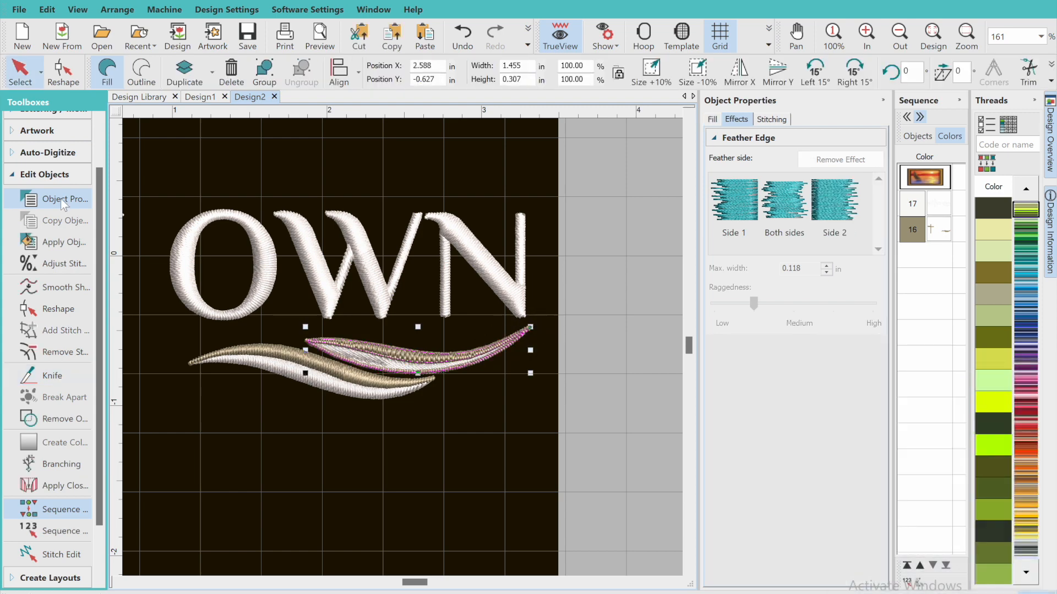
Delete the thin tan rim below the upper swoosh's white part and turn the remaining tan band into a smoothed Satin fill
{"action": "left_click", "coordinate": [418, 471]}
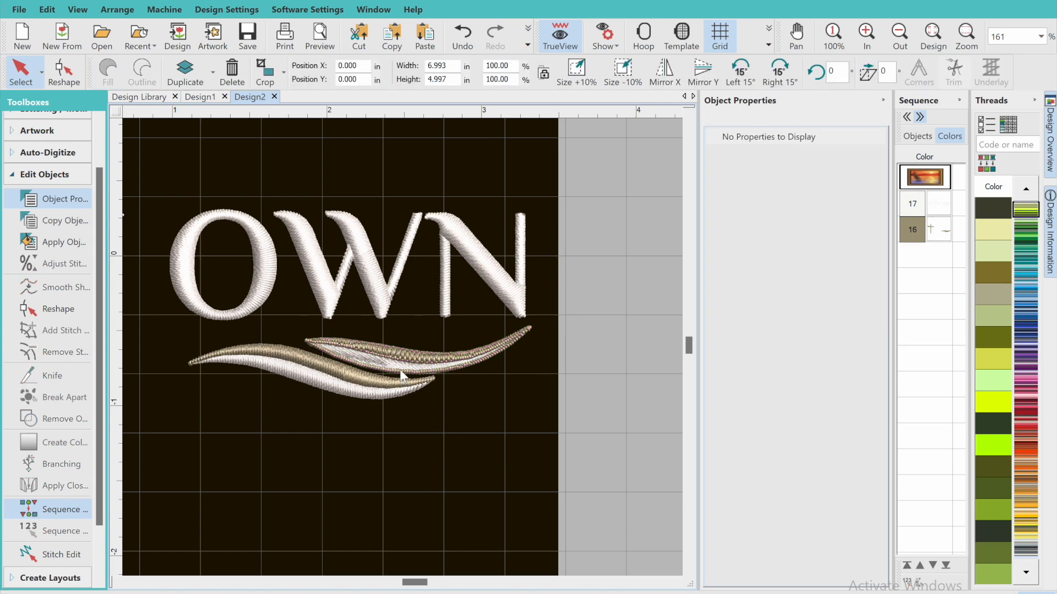
{"action": "left_click", "coordinate": [402, 376]}
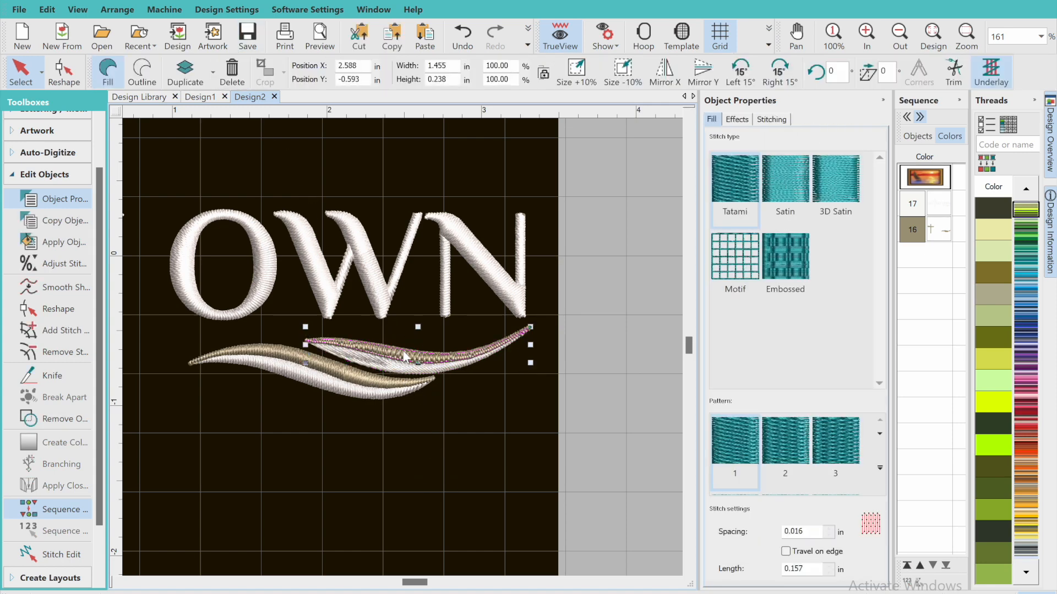
{"action": "left_click", "coordinate": [772, 183]}
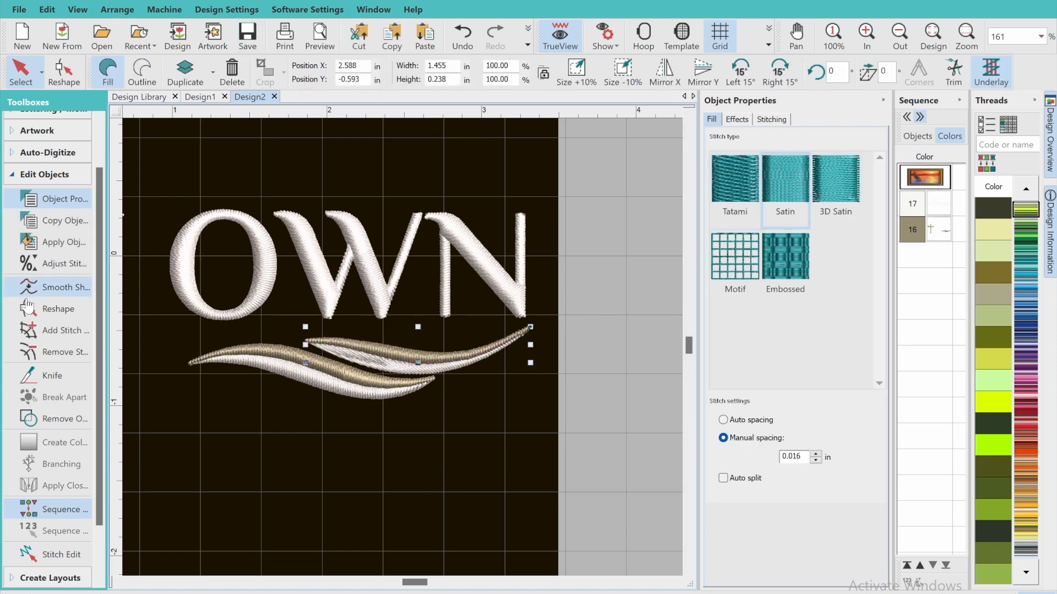
{"action": "left_click", "coordinate": [55, 286]}
{"action": "left_click", "coordinate": [611, 306]}
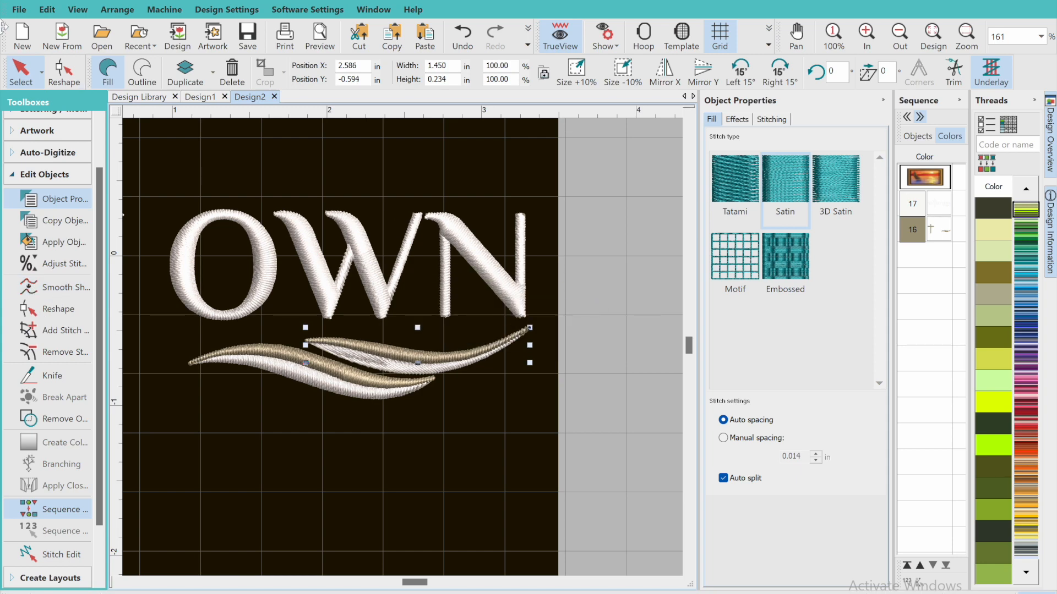
Delete surplus reshape nodes at the tan band's tip below the N and adjust the remaining nodes into a clean point
{"action": "left_click", "coordinate": [64, 71]}
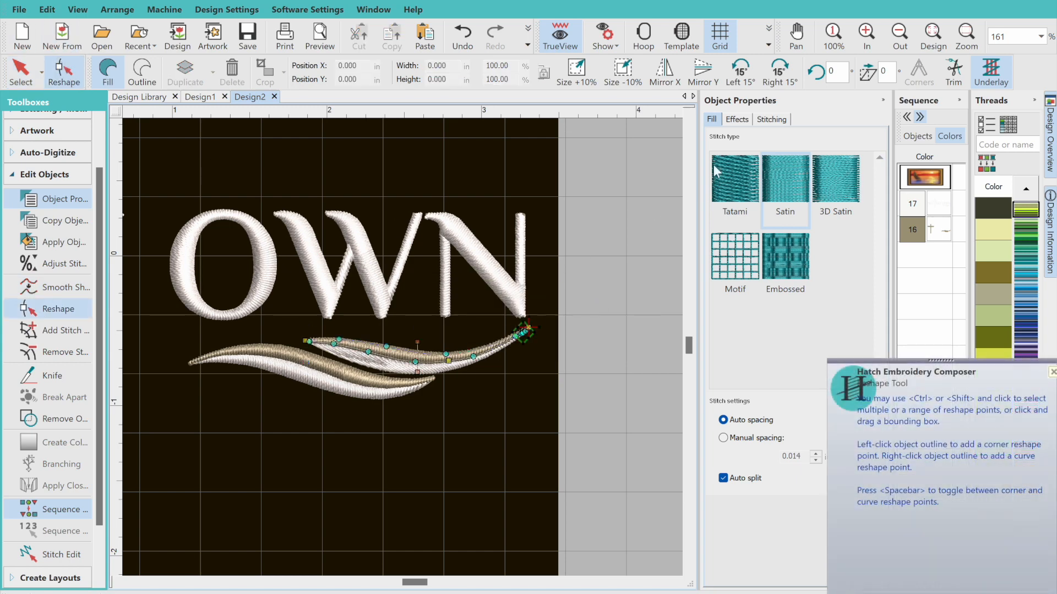
{"action": "left_click", "coordinate": [875, 38]}
{"action": "left_click", "coordinate": [877, 40]}
{"action": "left_click", "coordinate": [879, 43]}
{"action": "left_click", "coordinate": [879, 45]}
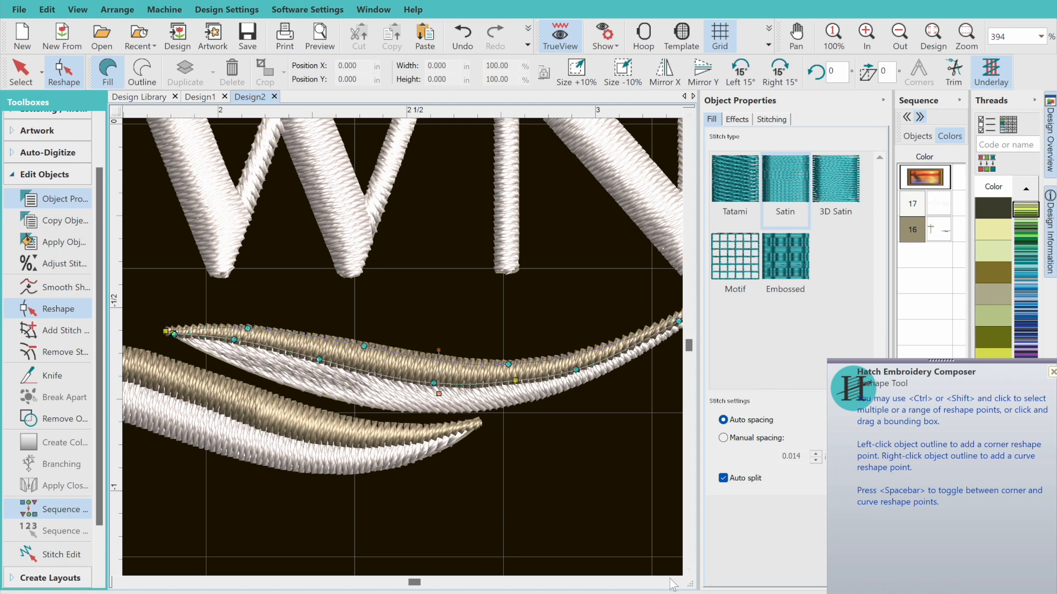
{"action": "left_click", "coordinate": [677, 581]}
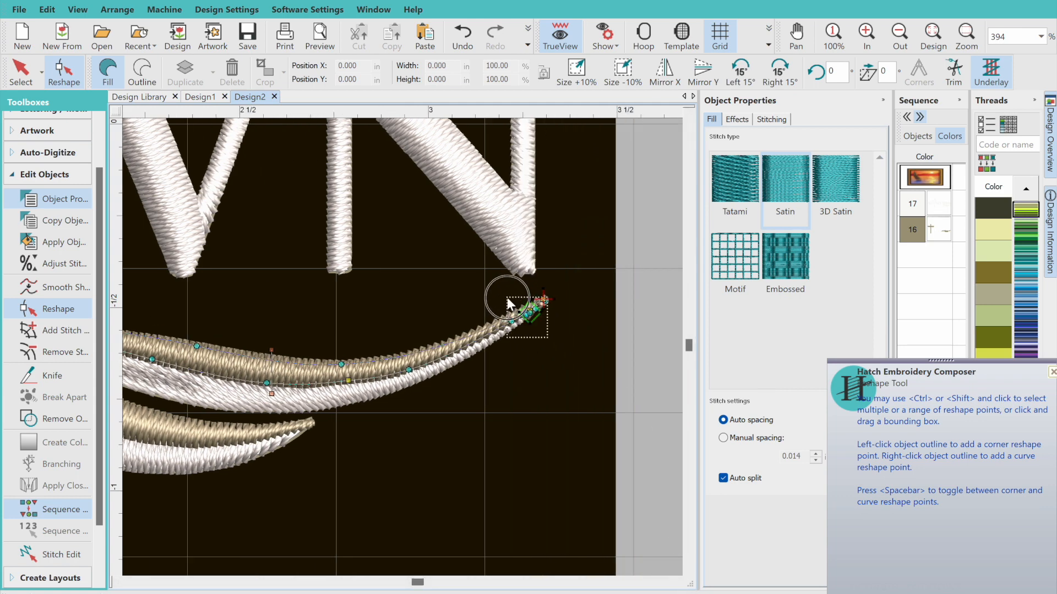
{"action": "key", "text": "Delete"}
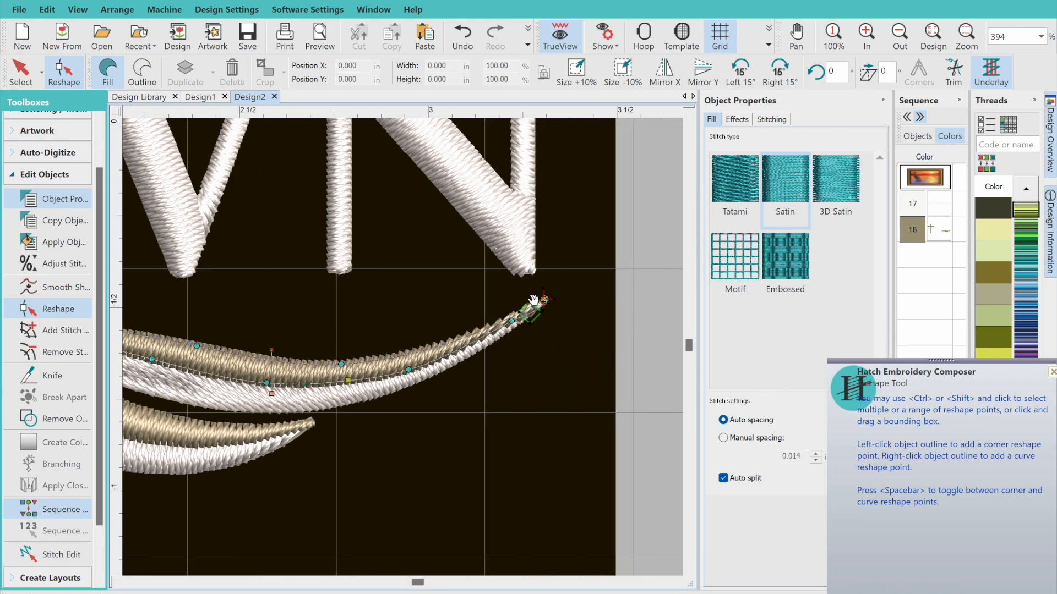
{"action": "left_click", "coordinate": [512, 323]}
{"action": "mouse_move", "coordinate": [512, 324]}
{"action": "left_mouse_down"}
{"action": "mouse_move", "coordinate": [547, 294]}
{"action": "mouse_move", "coordinate": [540, 302]}
{"action": "left_mouse_up"}
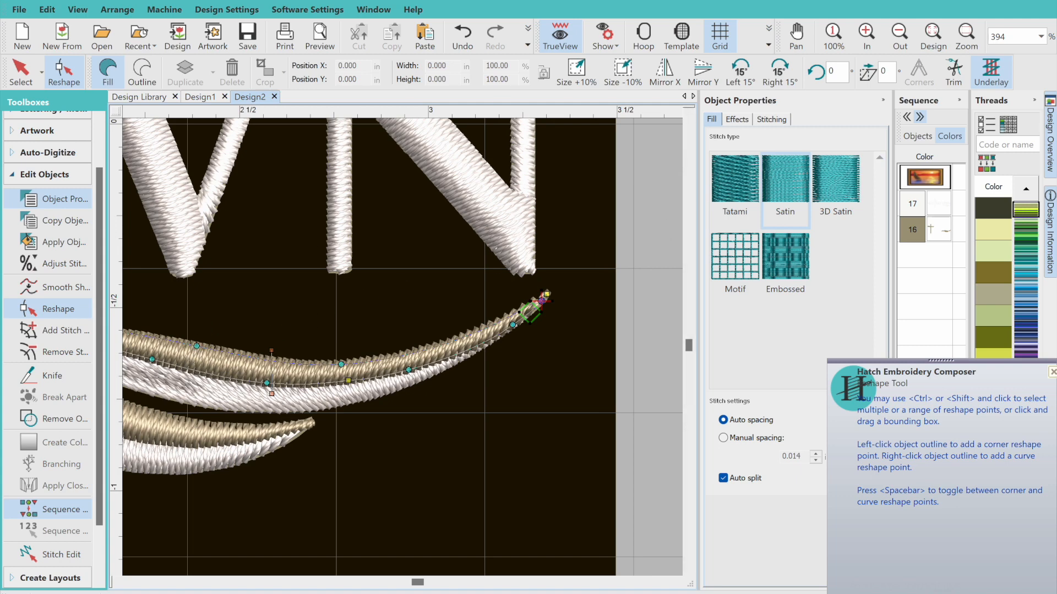
Remove the stitch angles from the upper swoosh's white fill and move its lower-edge and tip nodes outward toward the swoosh's end
{"action": "left_click", "coordinate": [308, 409]}
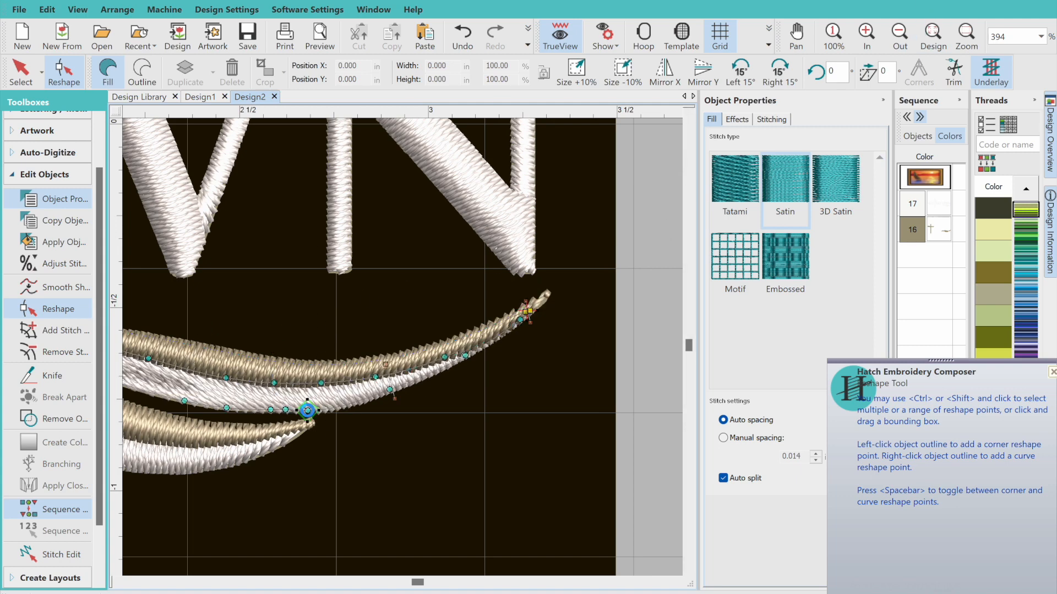
{"action": "left_click", "coordinate": [50, 351]}
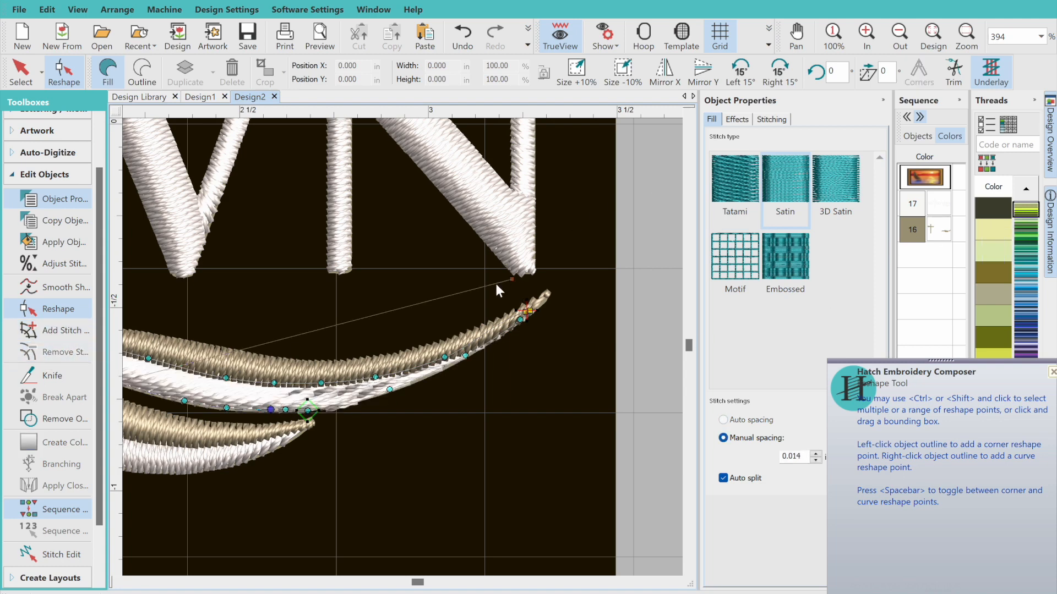
{"action": "left_click", "coordinate": [394, 392]}
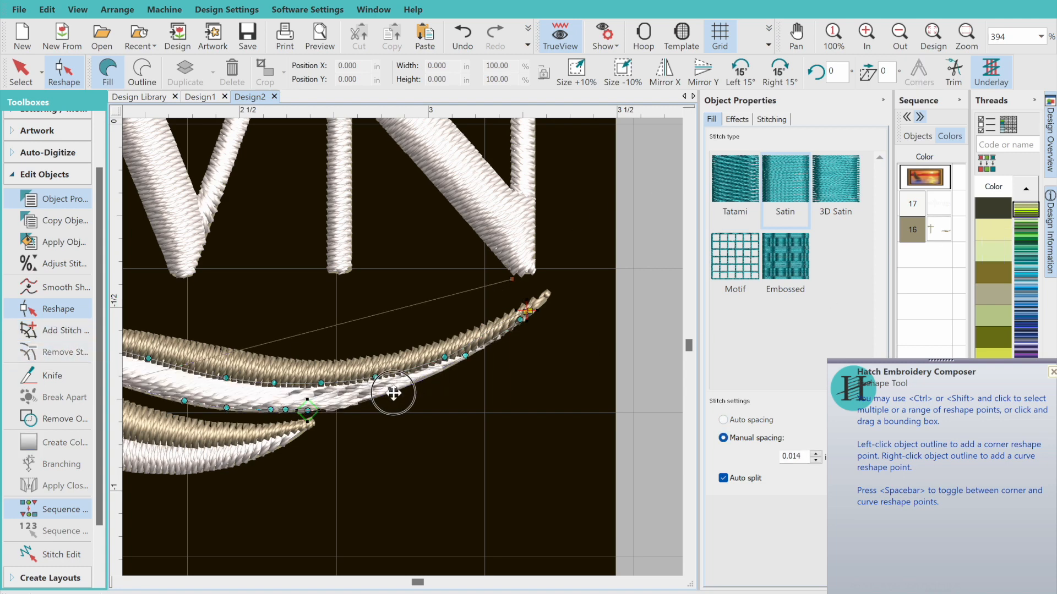
{"action": "left_click", "coordinate": [473, 361]}
{"action": "left_click_drag", "start_coordinate": [519, 321], "coordinate": [539, 312]}
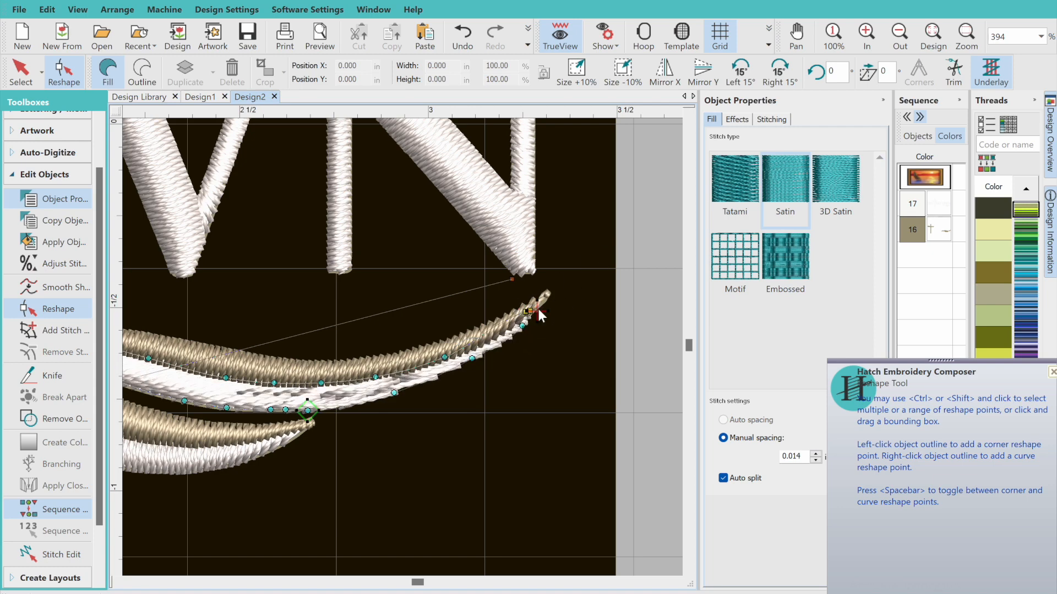
{"action": "left_click", "coordinate": [526, 311]}
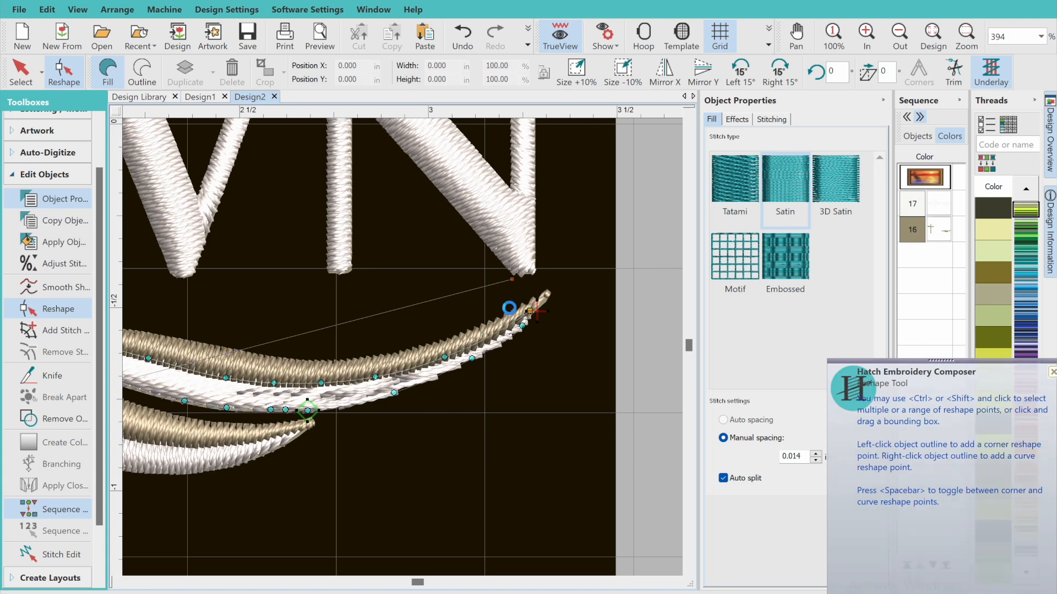
{"action": "left_click", "coordinate": [528, 312]}
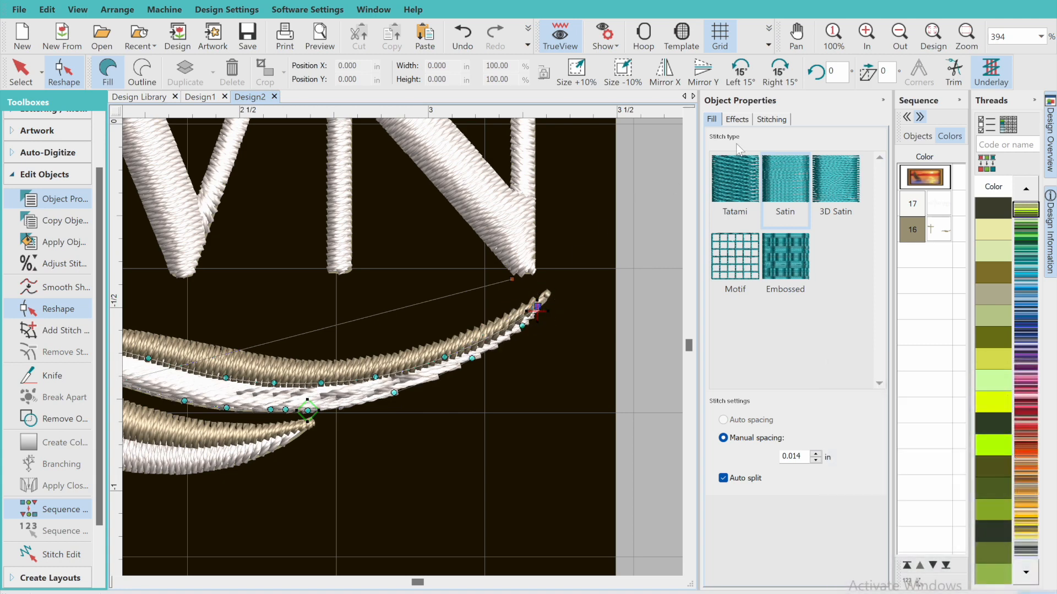
{"action": "left_click", "coordinate": [933, 36]}
{"action": "left_click", "coordinate": [25, 72]}
{"action": "left_click", "coordinate": [540, 483]}
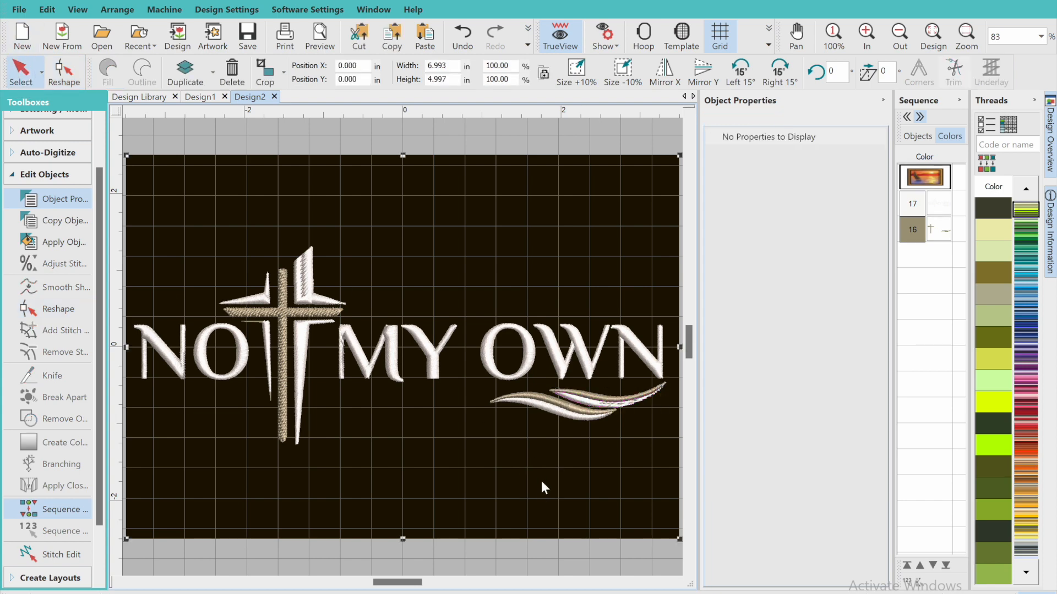
Reorient the stitch angle line of the upper swoosh's white fill so the stitches run across the shape
{"action": "left_click", "coordinate": [585, 406]}
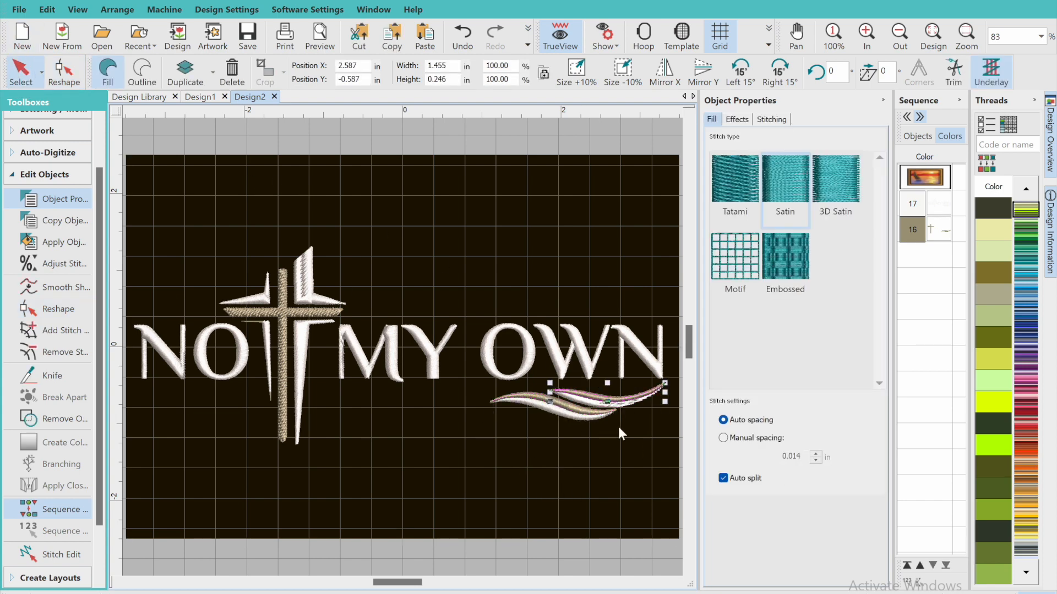
{"action": "left_click", "coordinate": [631, 411]}
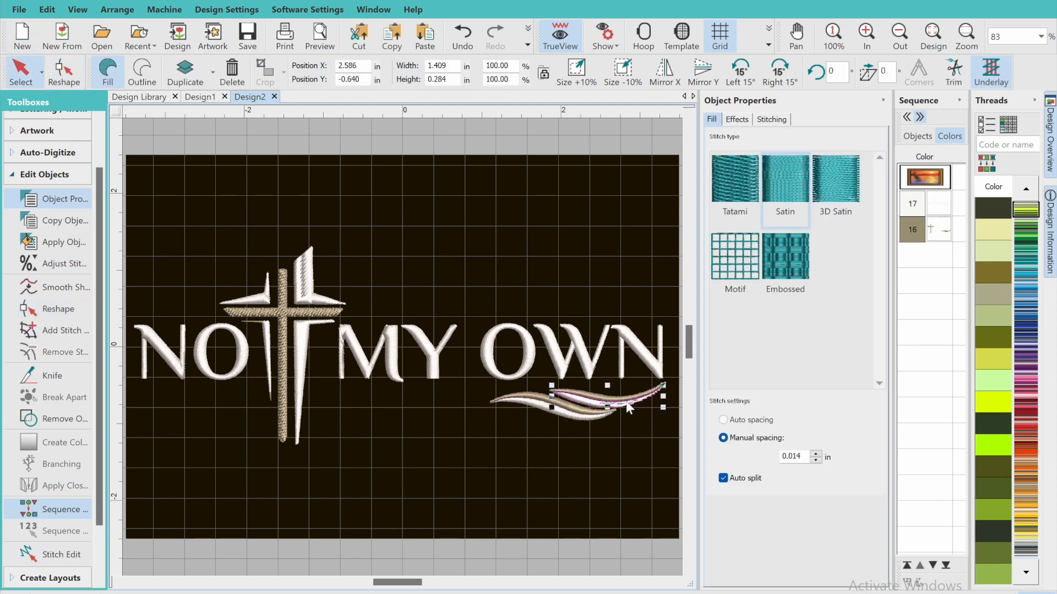
{"action": "left_click", "coordinate": [60, 82]}
{"action": "left_click_drag", "start_coordinate": [553, 407], "coordinate": [627, 436]}
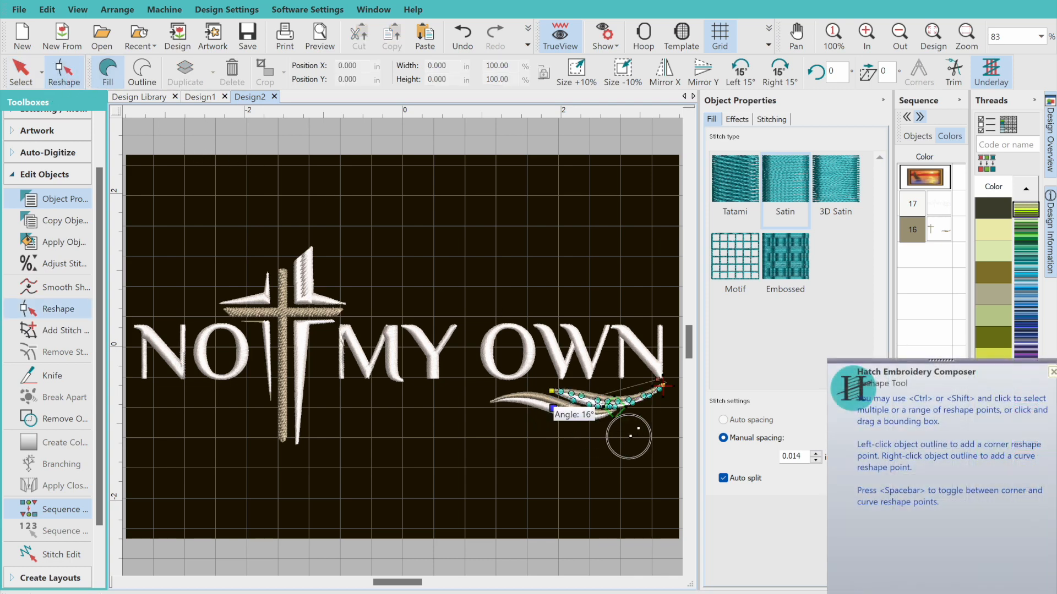
{"action": "left_click_drag", "start_coordinate": [555, 410], "coordinate": [569, 427]}
{"action": "left_click", "coordinate": [652, 382]}
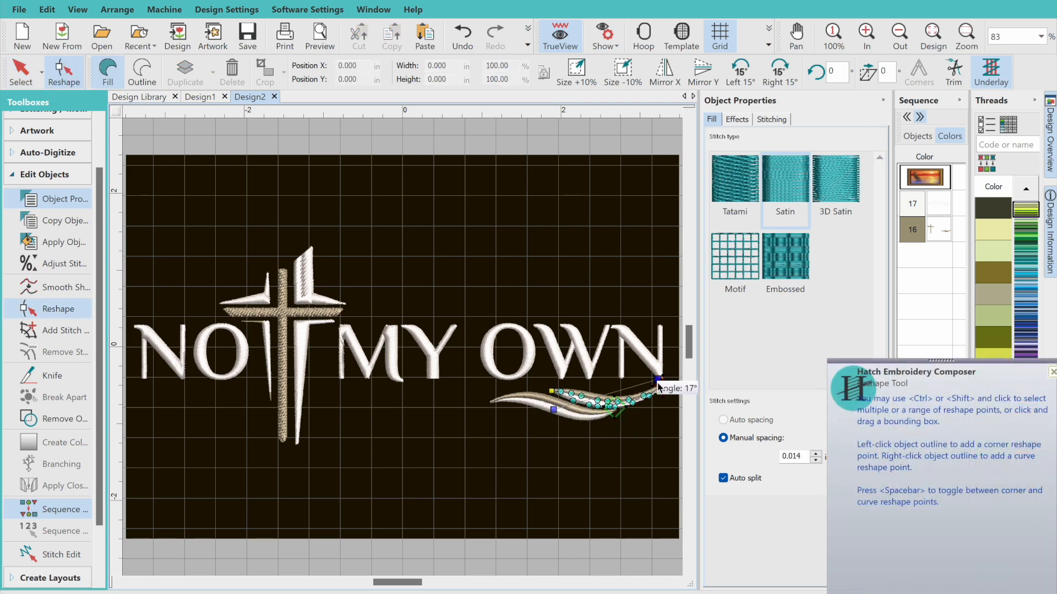
{"action": "left_click_drag", "start_coordinate": [653, 381], "coordinate": [623, 376]}
{"action": "mouse_move", "coordinate": [554, 410]}
{"action": "left_mouse_down"}
{"action": "mouse_move", "coordinate": [577, 417]}
{"action": "mouse_move", "coordinate": [574, 427]}
{"action": "mouse_move", "coordinate": [564, 419]}
{"action": "mouse_move", "coordinate": [573, 413]}
{"action": "mouse_move", "coordinate": [578, 426]}
{"action": "left_mouse_up"}
{"action": "left_click", "coordinate": [566, 416]}
{"action": "left_click", "coordinate": [21, 72]}
{"action": "left_click", "coordinate": [496, 422]}
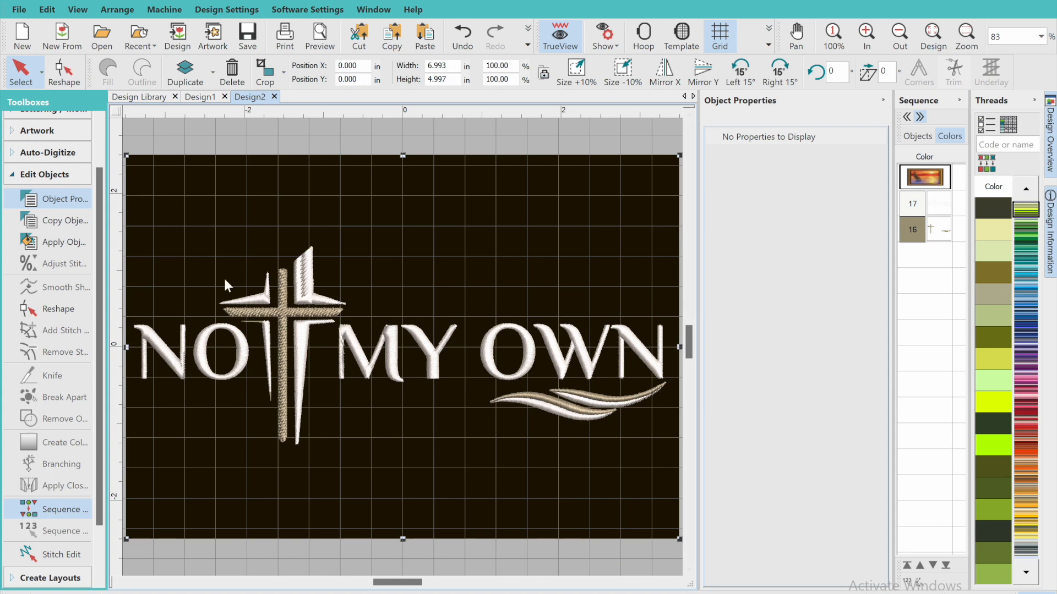
Extend the upper corner node of the narrow white piece below the cross's left arm outward to the end of the horizontal artwork sliver
{"action": "left_click", "coordinate": [796, 36]}
{"action": "left_click_drag", "start_coordinate": [258, 266], "coordinate": [497, 285]}
{"action": "left_click", "coordinate": [867, 36]}
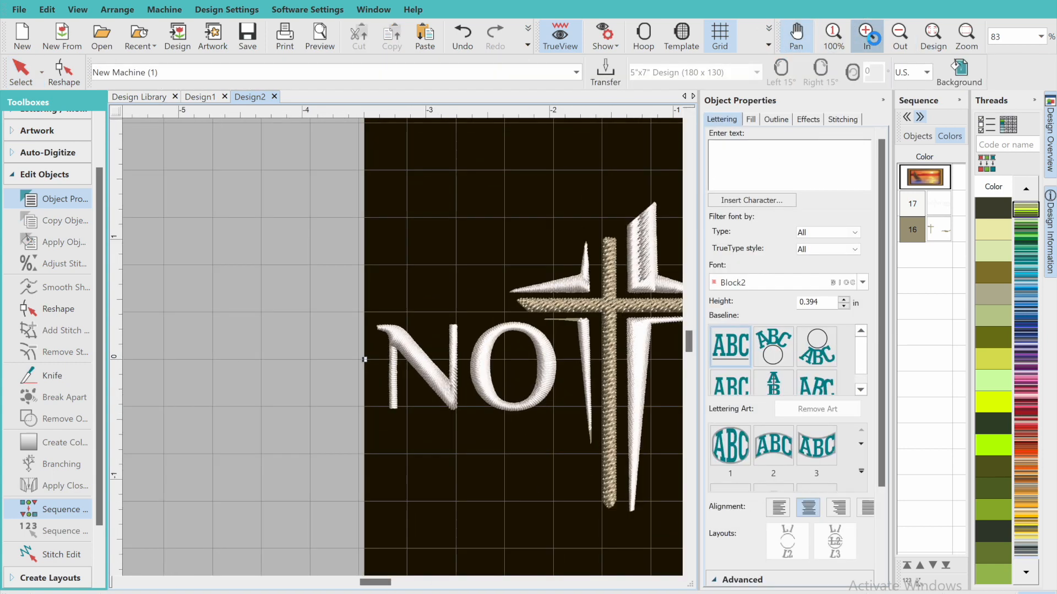
{"action": "left_click_drag", "start_coordinate": [248, 273], "coordinate": [353, 275]}
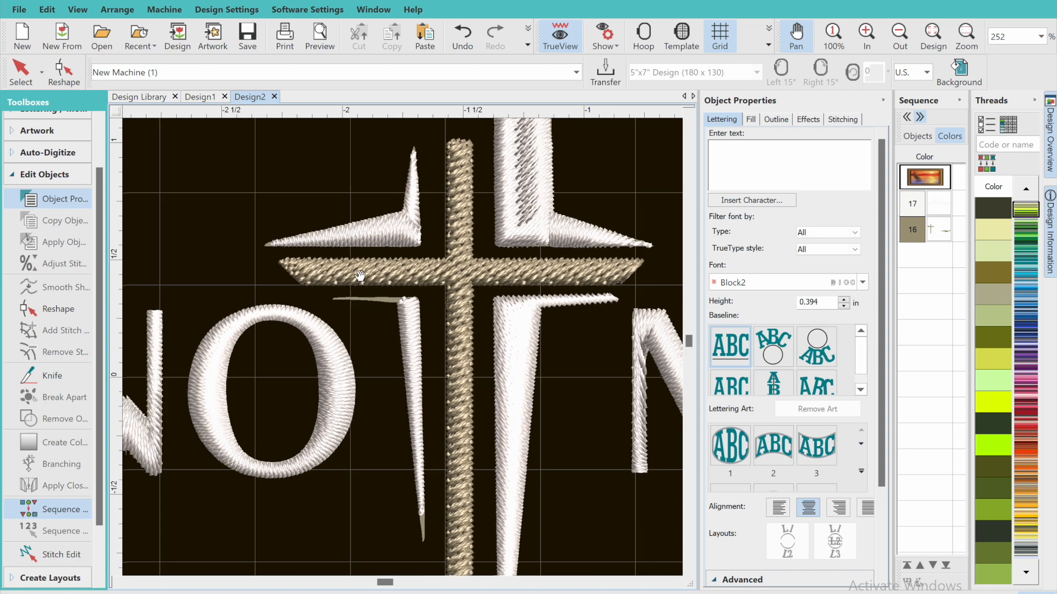
{"action": "left_click", "coordinate": [27, 73]}
{"action": "left_click", "coordinate": [414, 324]}
{"action": "left_click", "coordinate": [64, 71]}
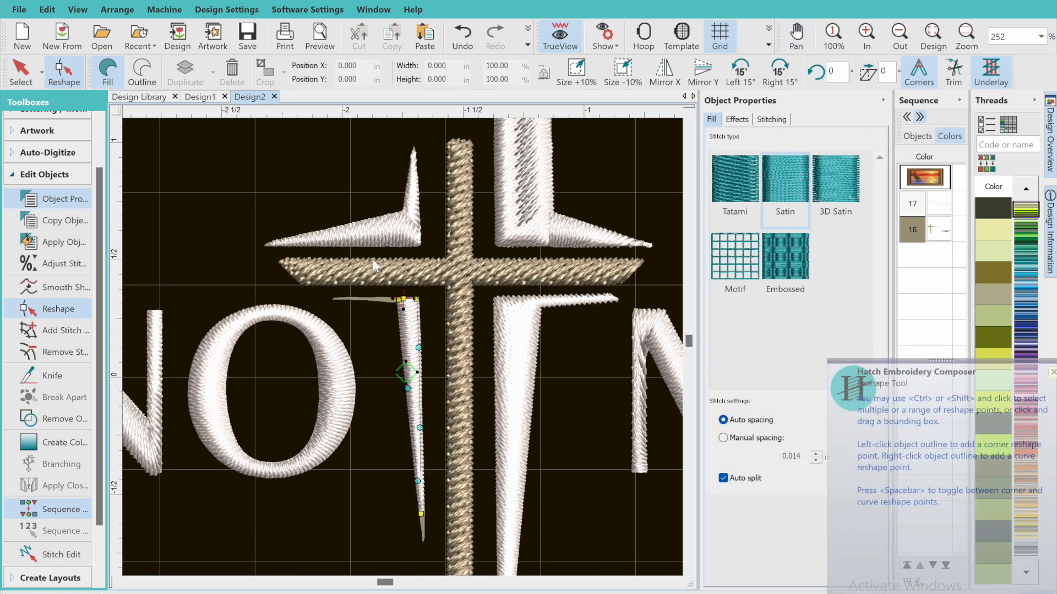
{"action": "mouse_move", "coordinate": [404, 299]}
{"action": "left_mouse_down"}
{"action": "mouse_move", "coordinate": [357, 292]}
{"action": "mouse_move", "coordinate": [327, 301]}
{"action": "left_mouse_up"}
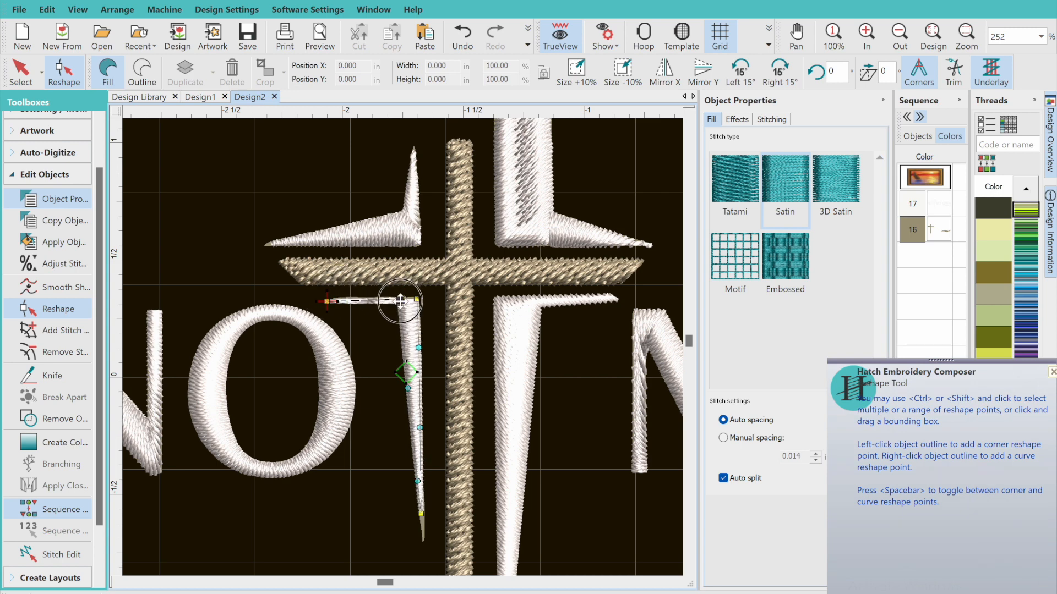
Adjust the corner and tip nodes of the narrow white piece to form a tapered horizontal arm with a clean inner corner
{"action": "mouse_move", "coordinate": [406, 299]}
{"action": "left_mouse_down"}
{"action": "mouse_move", "coordinate": [389, 307]}
{"action": "mouse_move", "coordinate": [415, 294]}
{"action": "left_mouse_up"}
{"action": "left_click_drag", "start_coordinate": [330, 300], "coordinate": [328, 297]}
{"action": "left_click_drag", "start_coordinate": [390, 305], "coordinate": [333, 297]}
{"action": "left_click_drag", "start_coordinate": [396, 306], "coordinate": [391, 307]}
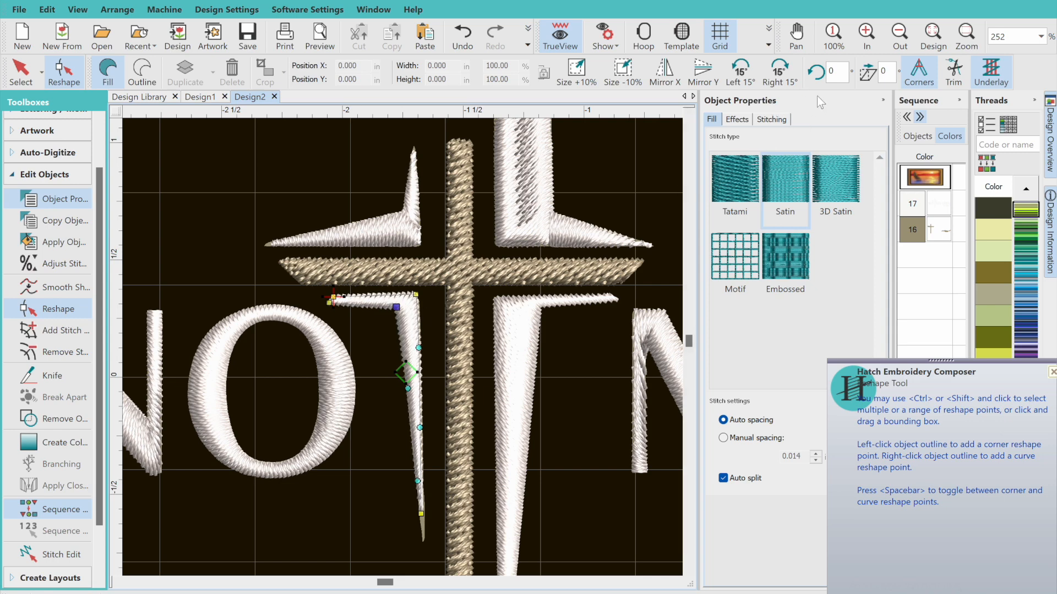
{"action": "left_click", "coordinate": [932, 36]}
{"action": "left_click", "coordinate": [21, 71]}
Break apart the M of MY and select its left-hand piece
{"action": "left_click", "coordinate": [341, 345]}
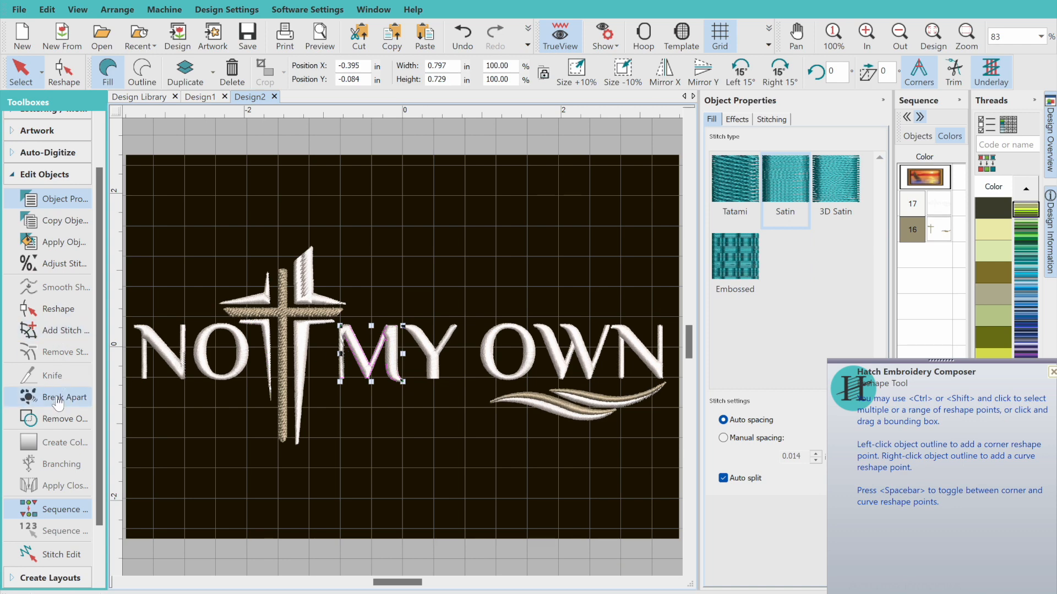
{"action": "left_click", "coordinate": [520, 452]}
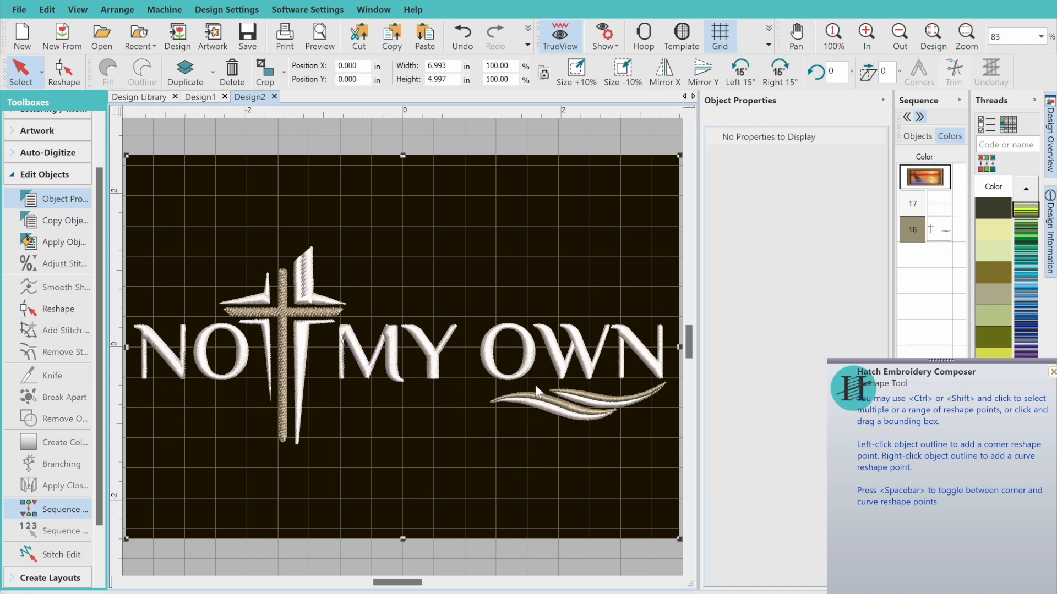
{"action": "left_click", "coordinate": [357, 354]}
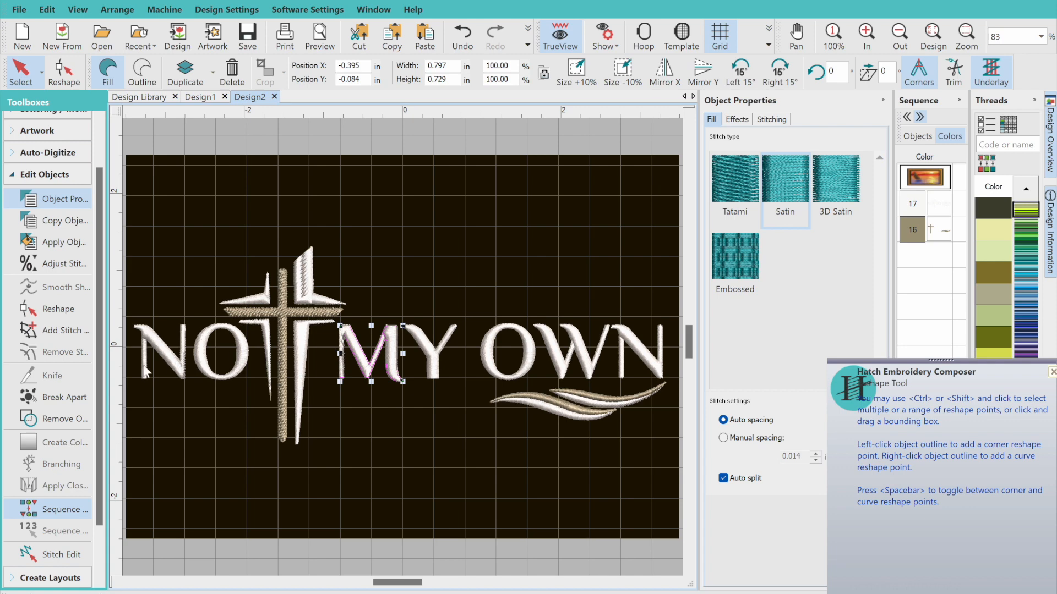
{"action": "left_click", "coordinate": [47, 397]}
{"action": "left_click", "coordinate": [342, 359]}
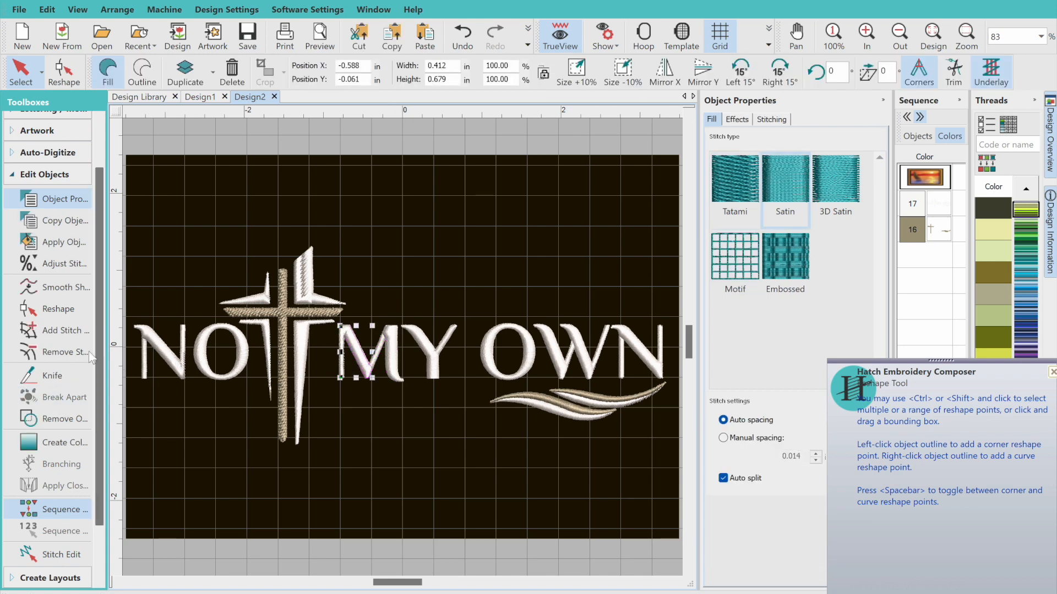
Remove the stitch angles from the M's left-hand piece and delete the black background artwork behind the design
{"action": "left_click", "coordinate": [75, 353]}
{"action": "key", "text": "ctrl+a"}
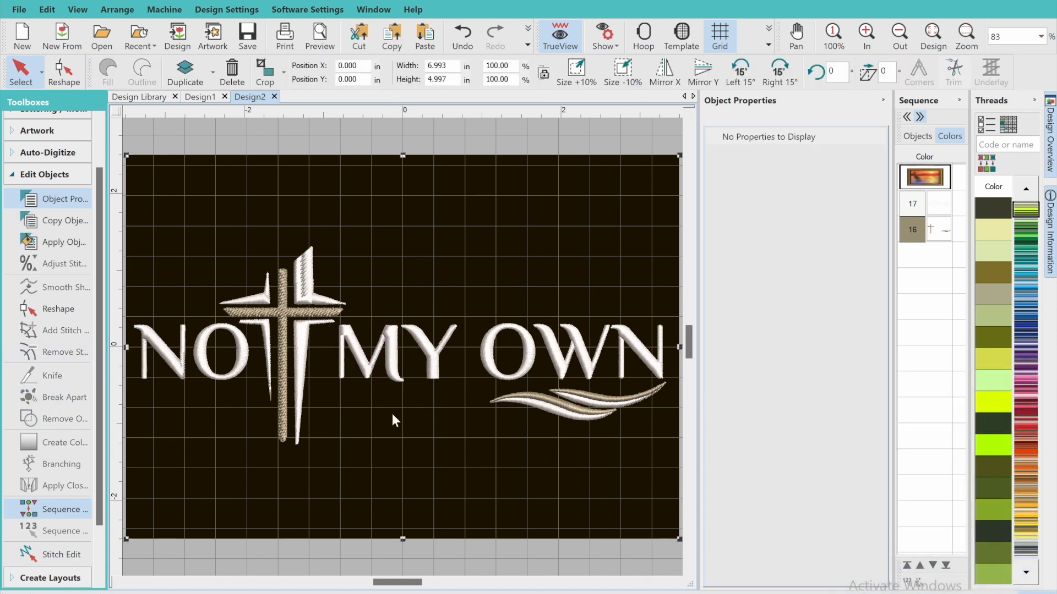
{"action": "left_click", "coordinate": [545, 202]}
{"action": "left_click", "coordinate": [232, 75]}
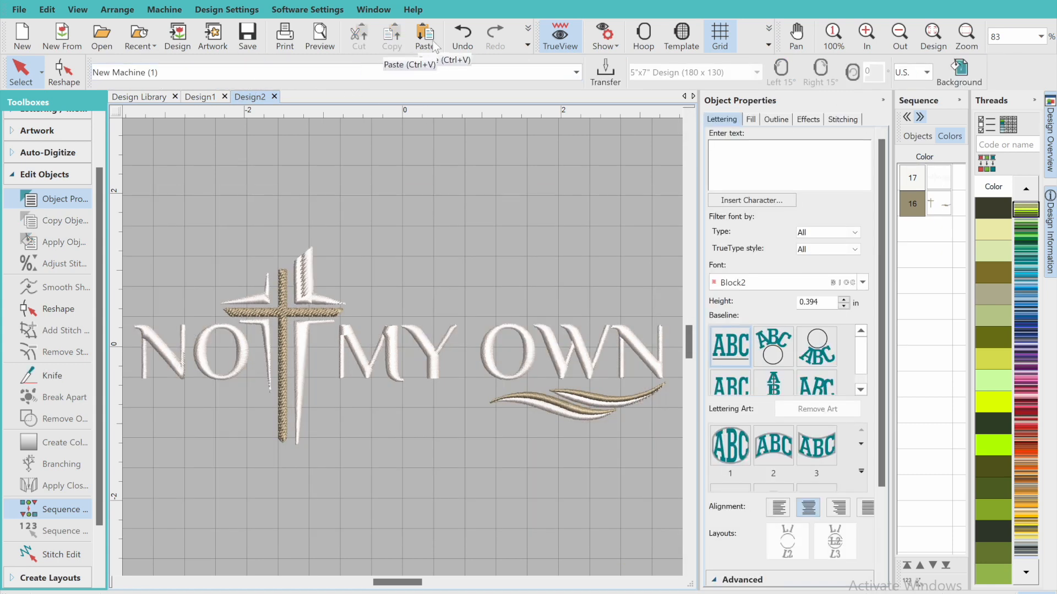
Smooth the outline of the tan cross with a precision of 0.010 in
{"action": "left_click", "coordinate": [302, 315]}
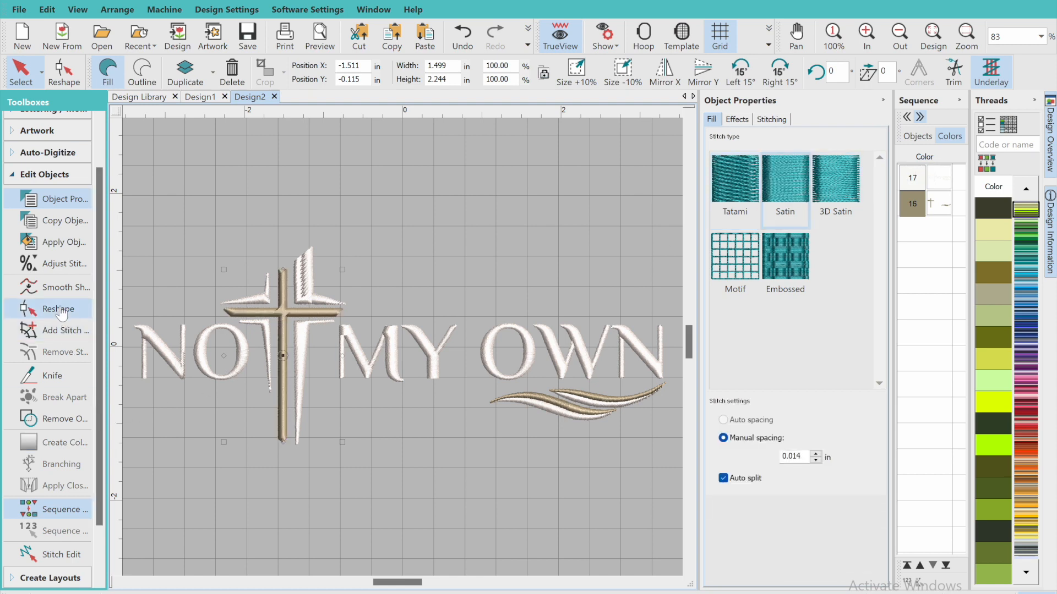
{"action": "left_click", "coordinate": [62, 287]}
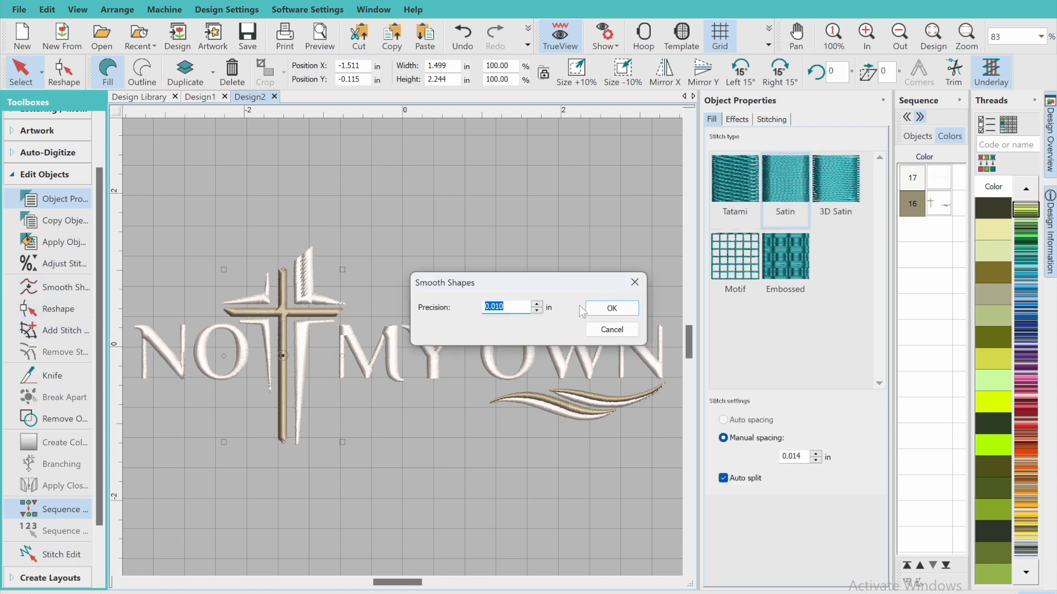
{"action": "left_click", "coordinate": [610, 304]}
Select the entire design and scale it proportionally to a width of 6.850 in
{"action": "left_click", "coordinate": [907, 44]}
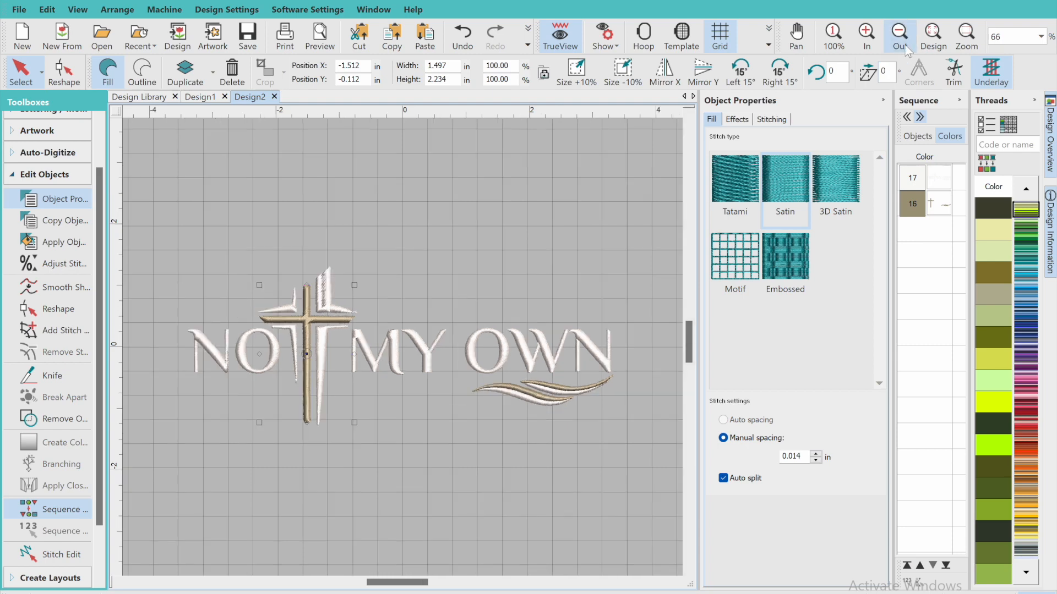
{"action": "left_click", "coordinate": [20, 72]}
{"action": "left_click_drag", "start_coordinate": [161, 215], "coordinate": [652, 461]}
{"action": "left_click_drag", "start_coordinate": [478, 437], "coordinate": [402, 416]}
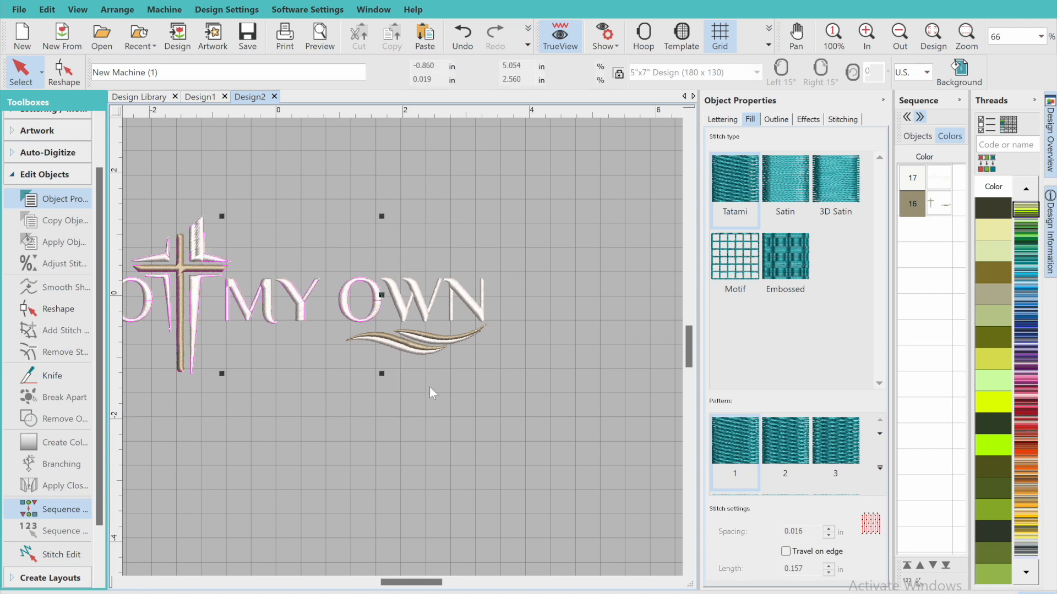
{"action": "left_click", "coordinate": [912, 37]}
{"action": "left_click", "coordinate": [899, 37]}
{"action": "left_click_drag", "start_coordinate": [593, 265], "coordinate": [454, 392]}
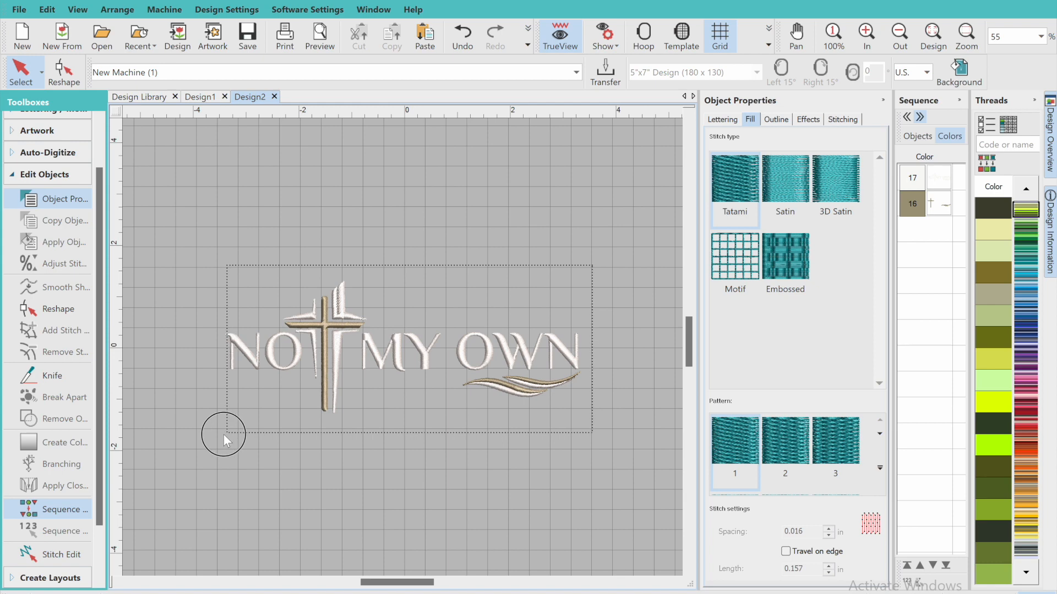
{"action": "left_click_drag", "start_coordinate": [223, 434], "coordinate": [224, 435]}
{"action": "double_click", "coordinate": [527, 67]}
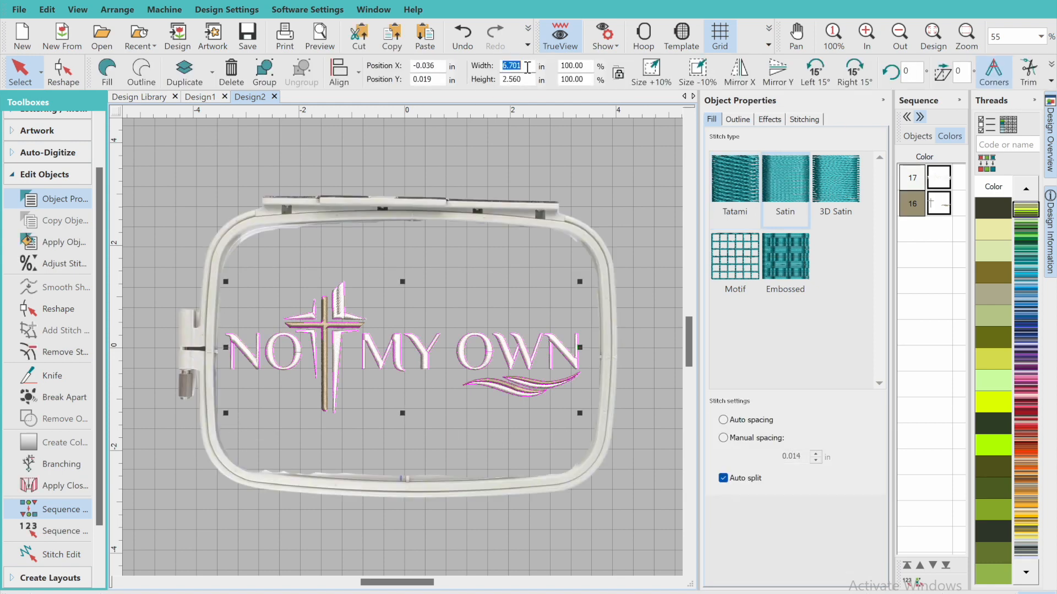
{"action": "type", "text": "6.850"}
{"action": "key", "text": "Return"}
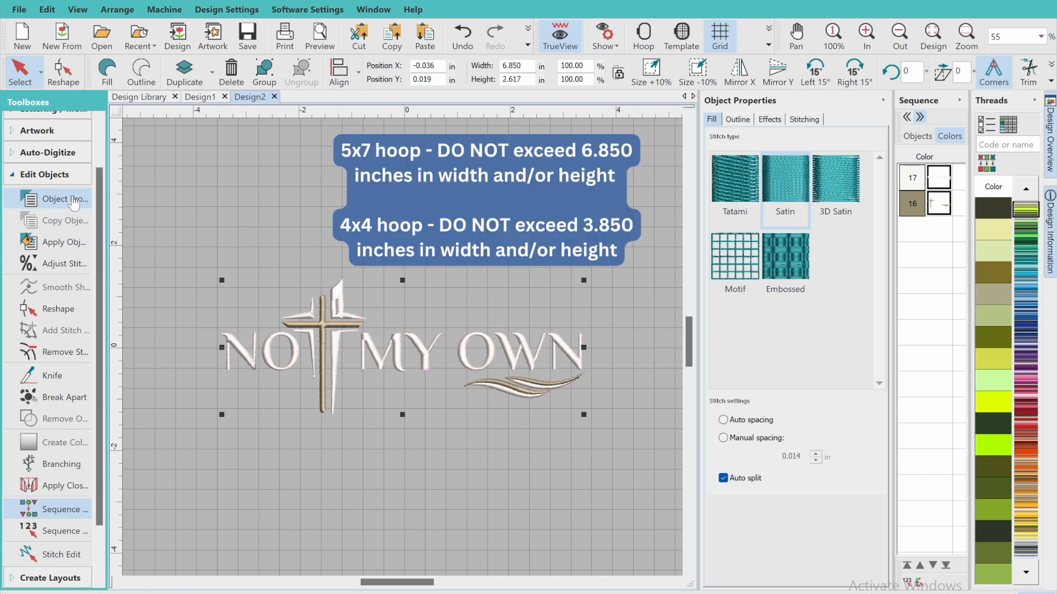
Export the design to the Downloads folder as a Brother/Babylock/Deco PES machine file named notmyown5x7
{"action": "left_click", "coordinate": [69, 175]}
{"action": "left_click", "coordinate": [59, 300]}
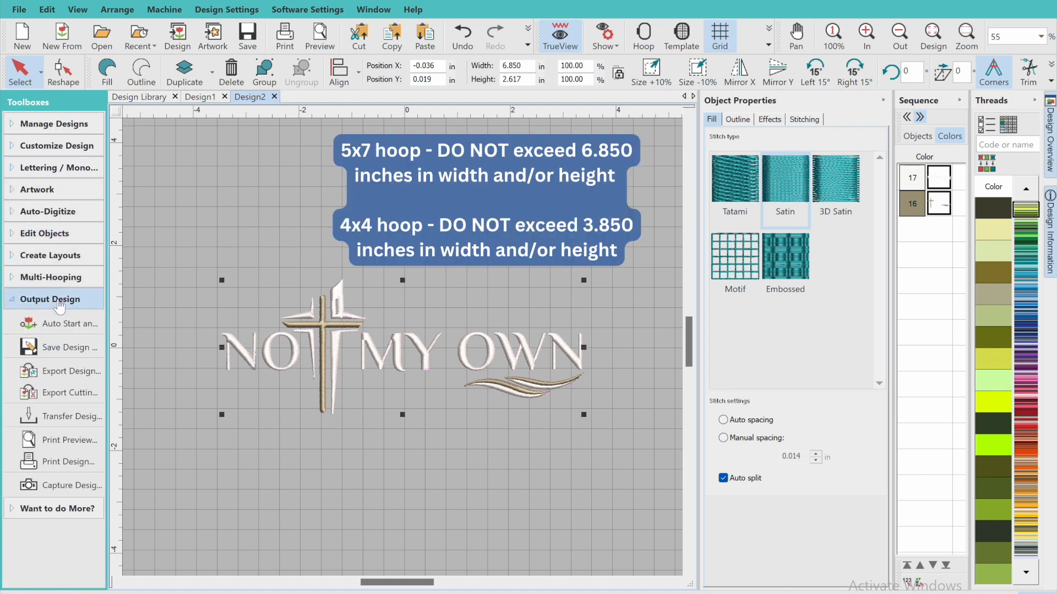
{"action": "left_click", "coordinate": [51, 372]}
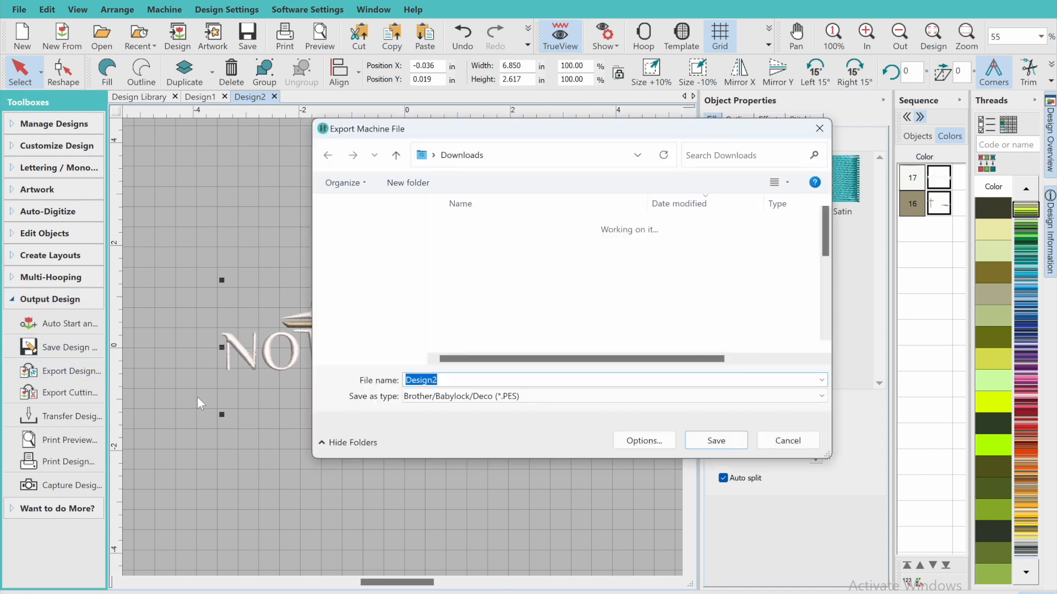
{"action": "type", "text": "notmy"}
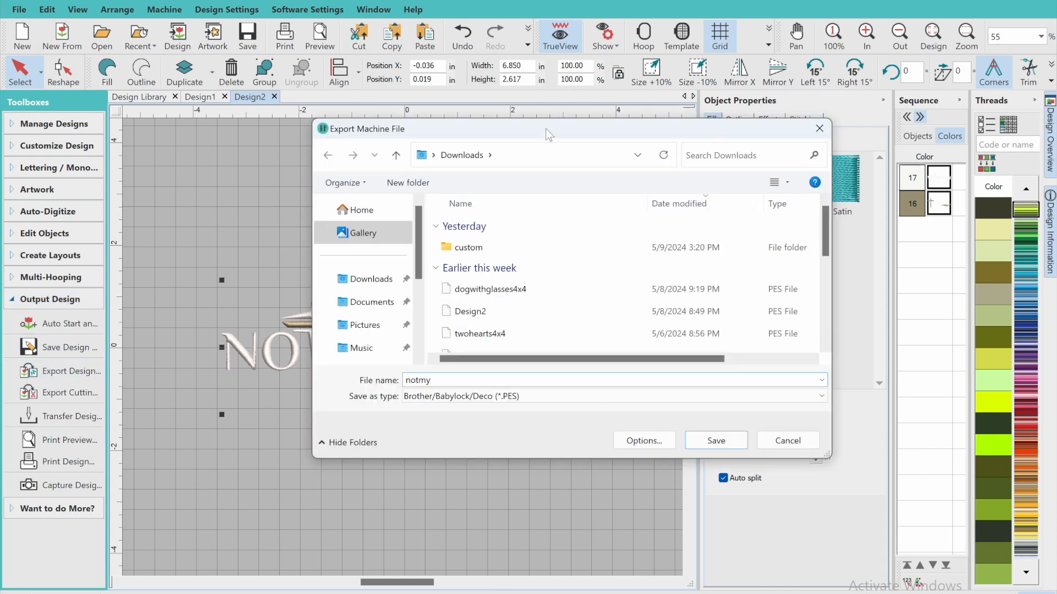
{"action": "left_click_drag", "start_coordinate": [546, 128], "coordinate": [573, 149]}
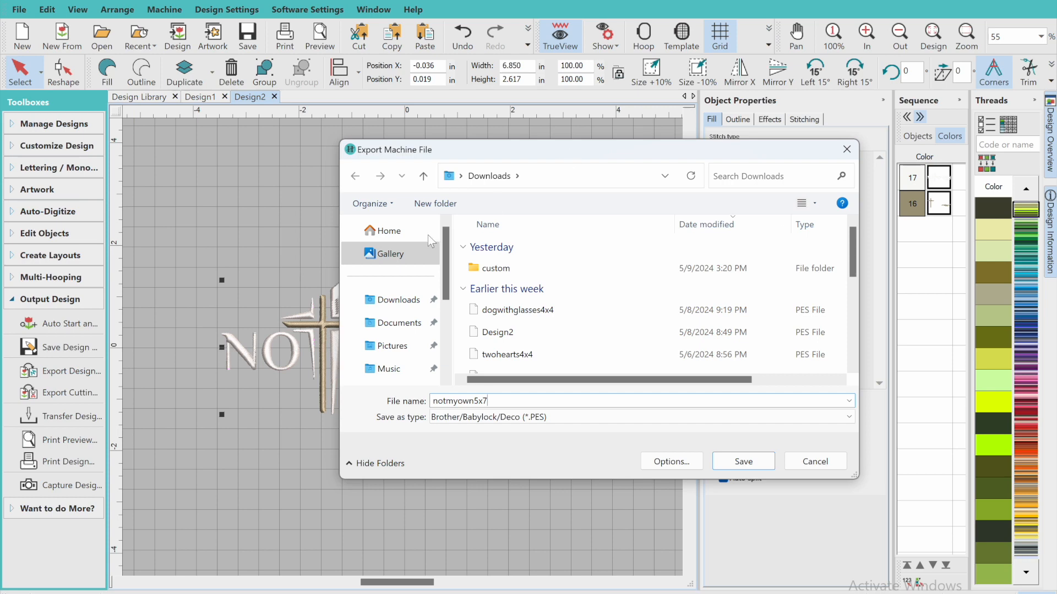
{"action": "left_click", "coordinate": [743, 461]}
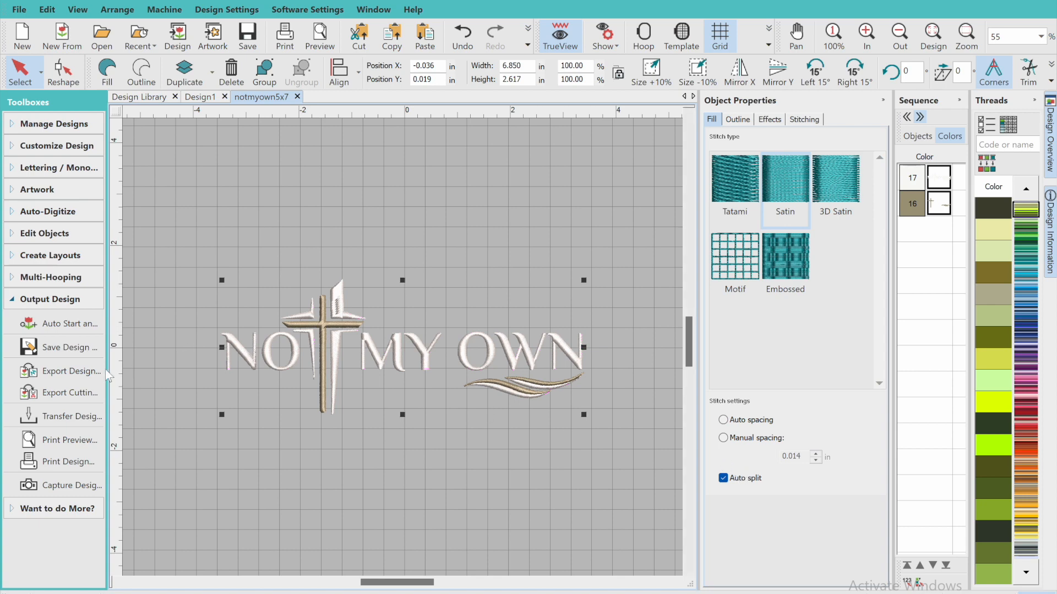
Review the machine file formats available for export, cancel without exporting, and deselect the design
{"action": "left_click", "coordinate": [71, 371]}
{"action": "left_click", "coordinate": [530, 397]}
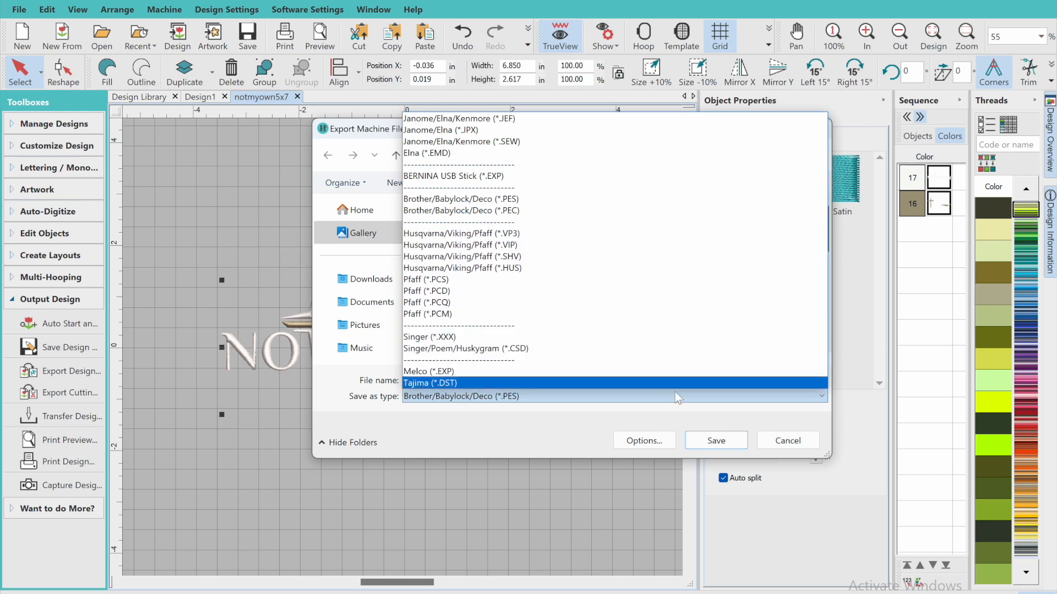
{"action": "left_click", "coordinate": [797, 445]}
{"action": "left_click", "coordinate": [796, 445]}
{"action": "left_click", "coordinate": [523, 445]}
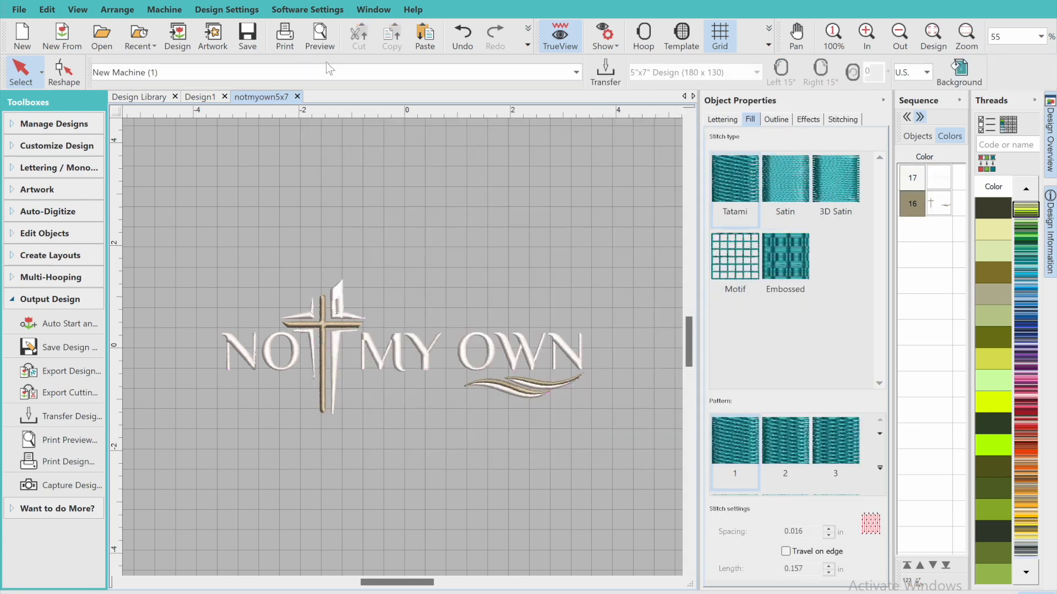